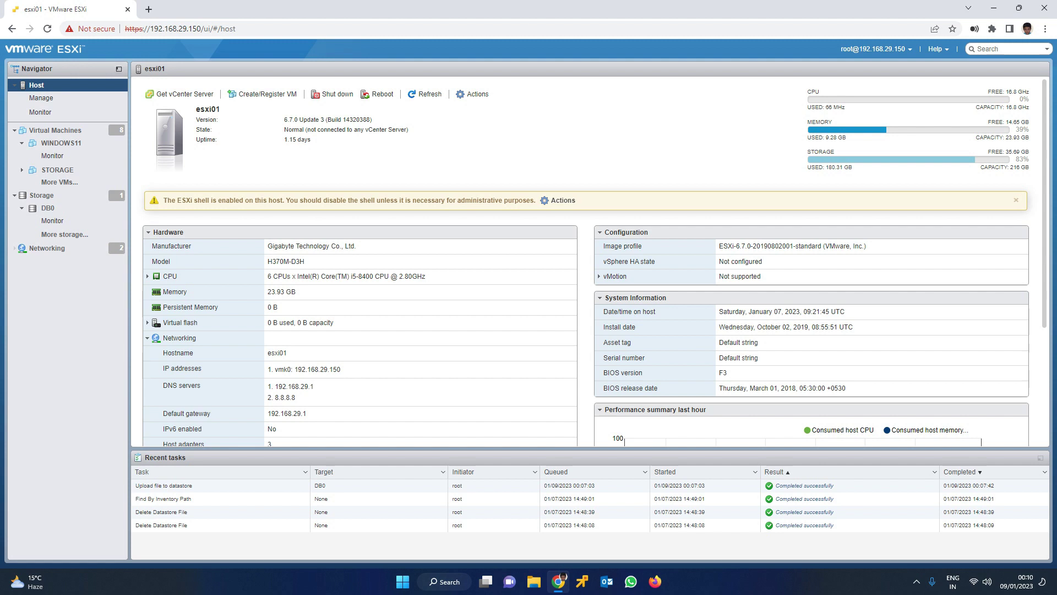
# Display the Virtual Machines list for host esxi01 from the Navigator
pyautogui.click(55, 130)
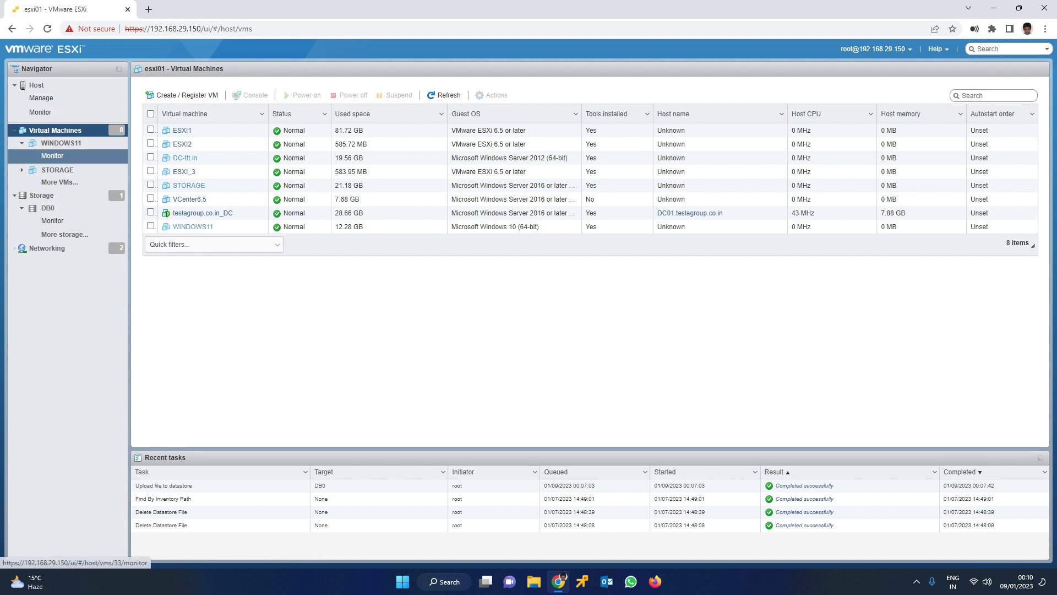
pyautogui.click(22, 170)
pyautogui.click(57, 170)
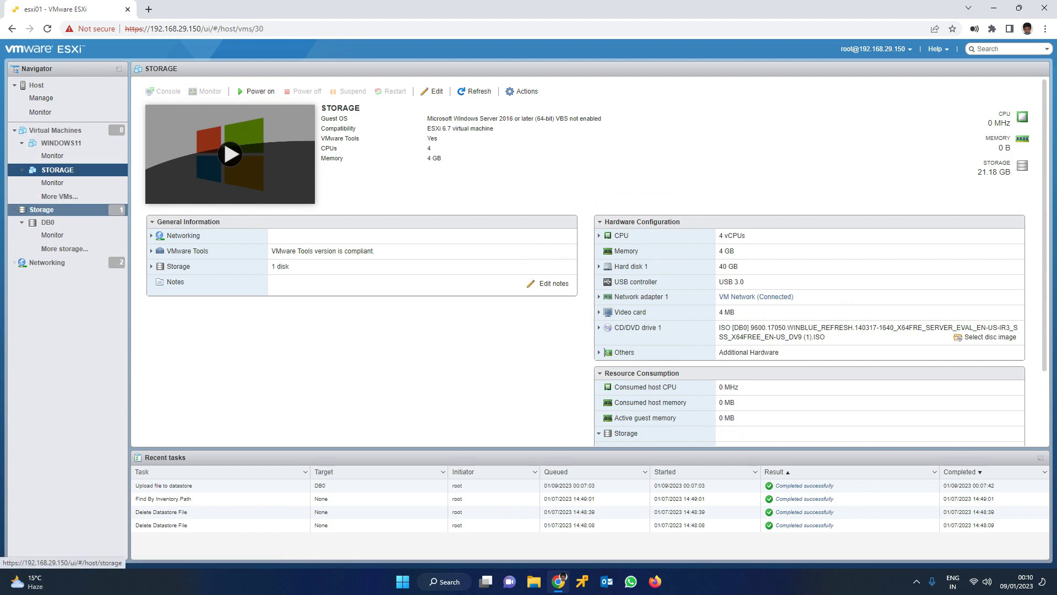
pyautogui.click(47, 222)
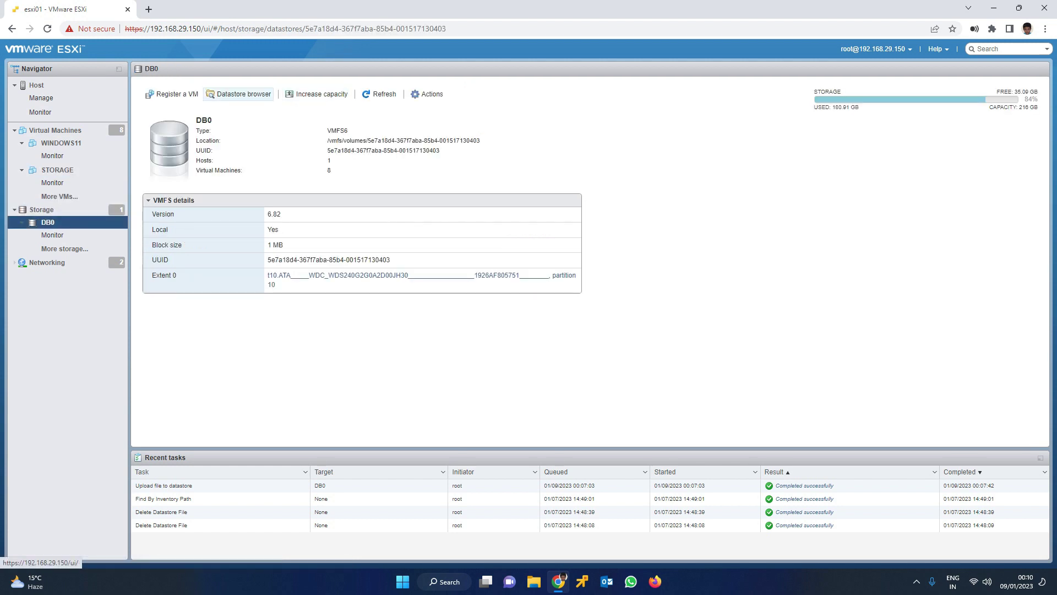
pyautogui.click(239, 93)
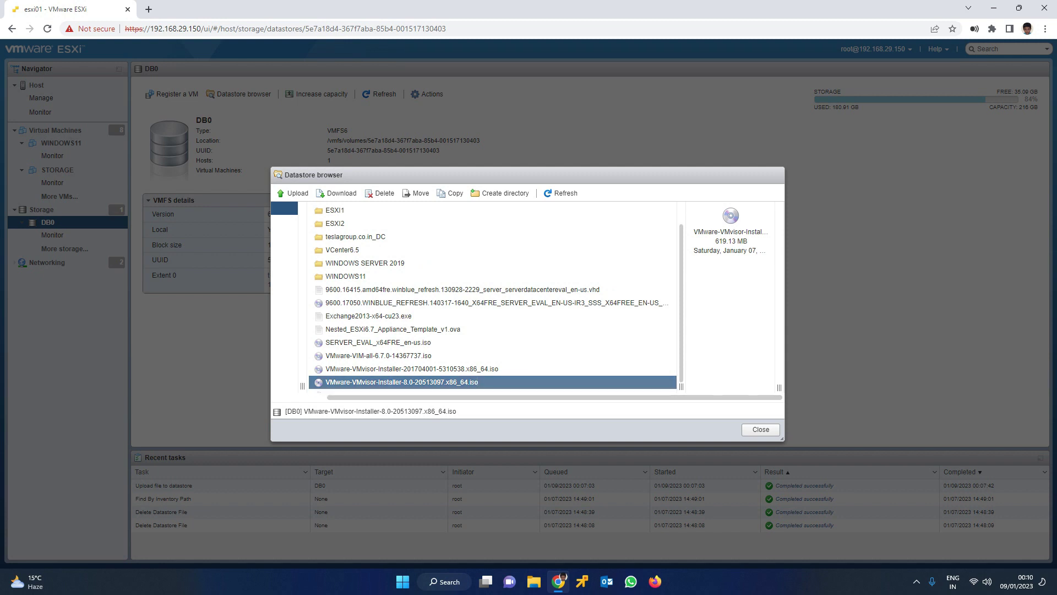
pyautogui.click(293, 193)
pyautogui.click(127, 210)
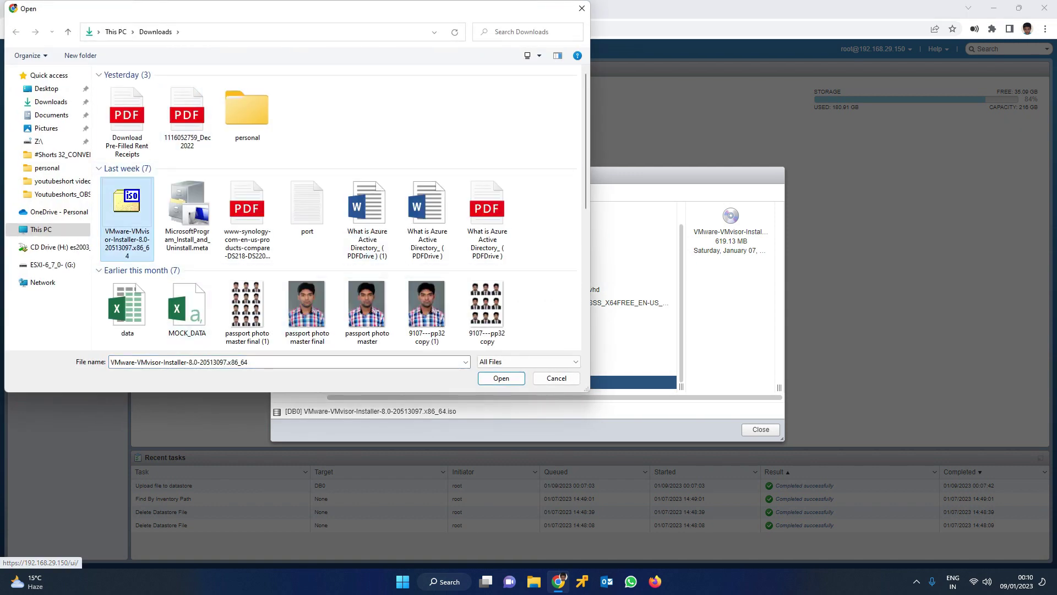
pyautogui.click(501, 378)
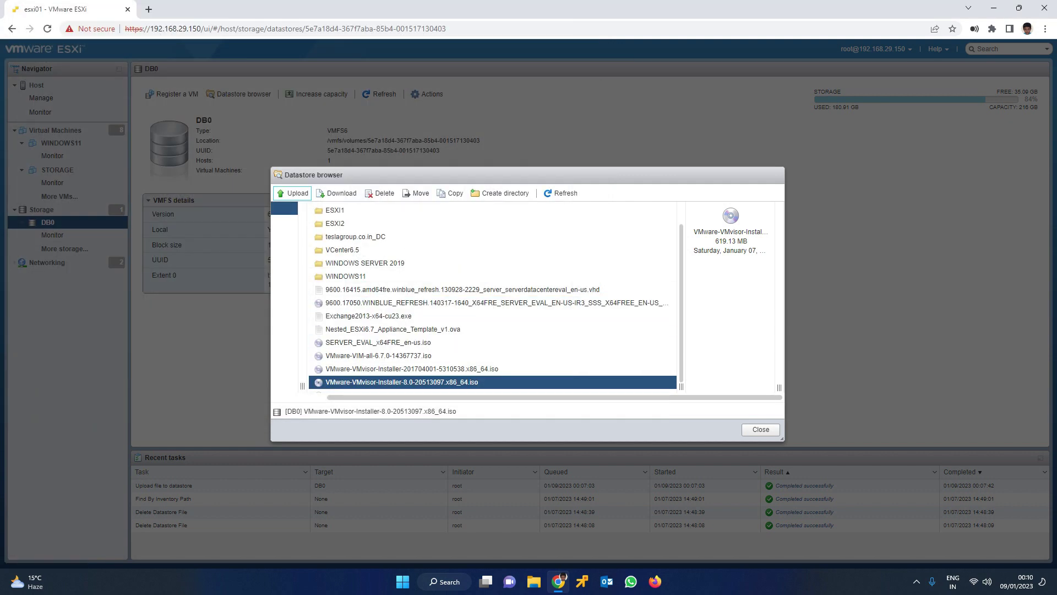
pyautogui.click(760, 429)
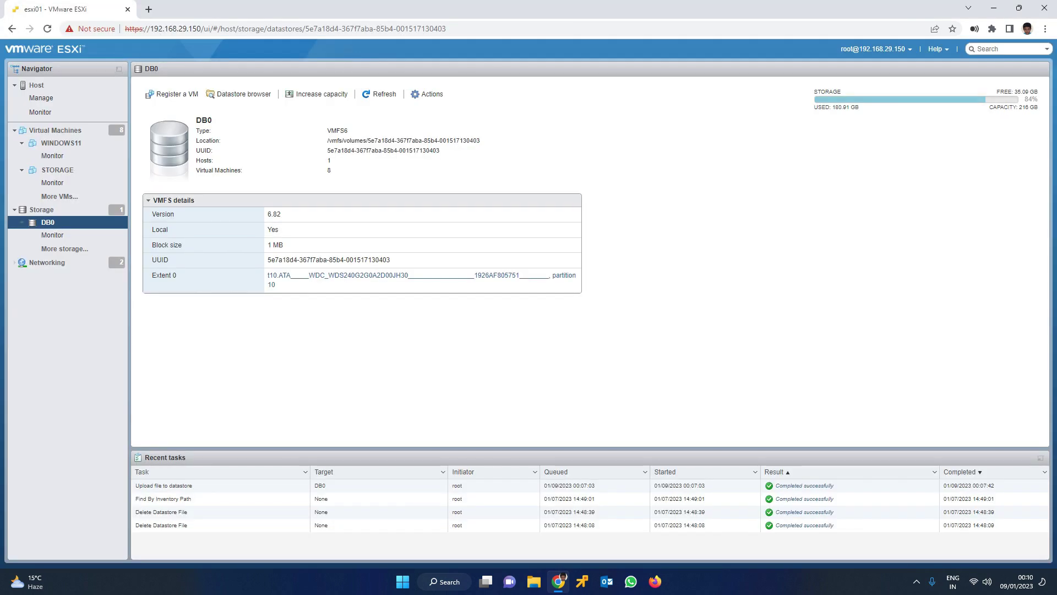
pyautogui.click(55, 130)
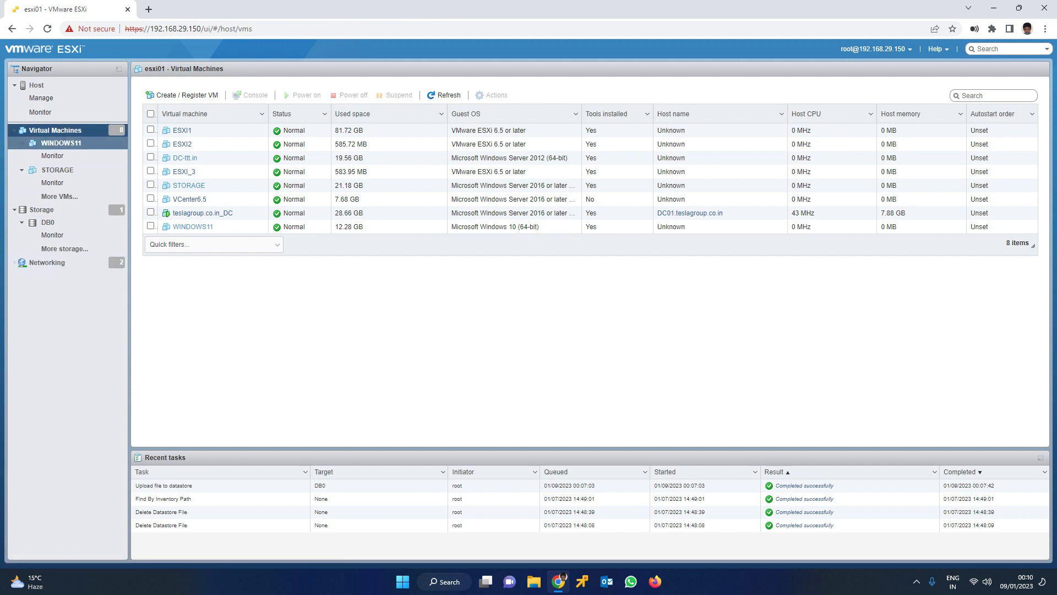
# Start the Create/Register VM wizard and name the new VM ESXI8.o
pyautogui.rightClick(63, 133)
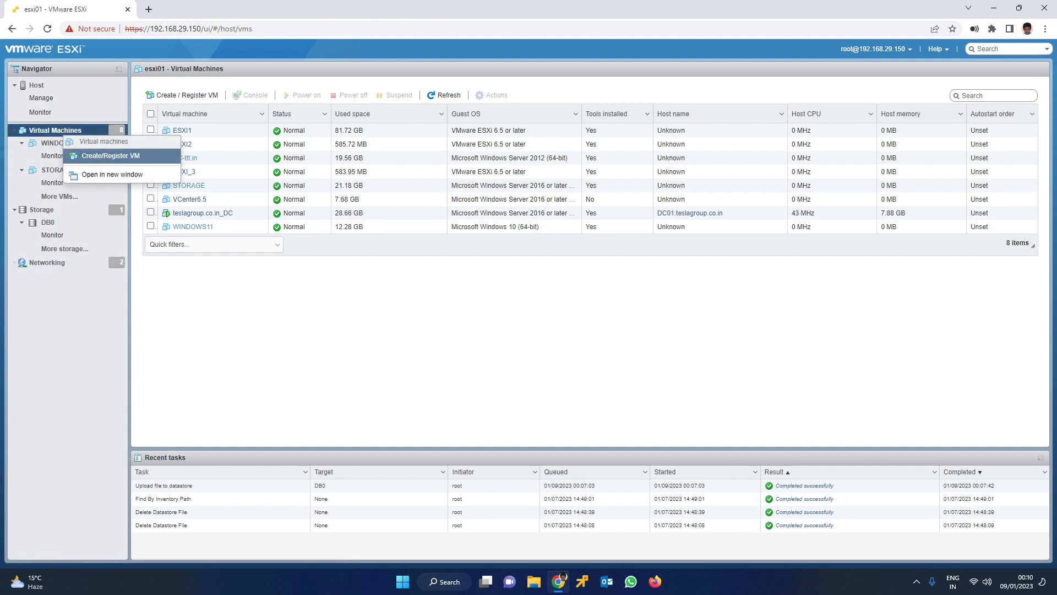
pyautogui.click(104, 155)
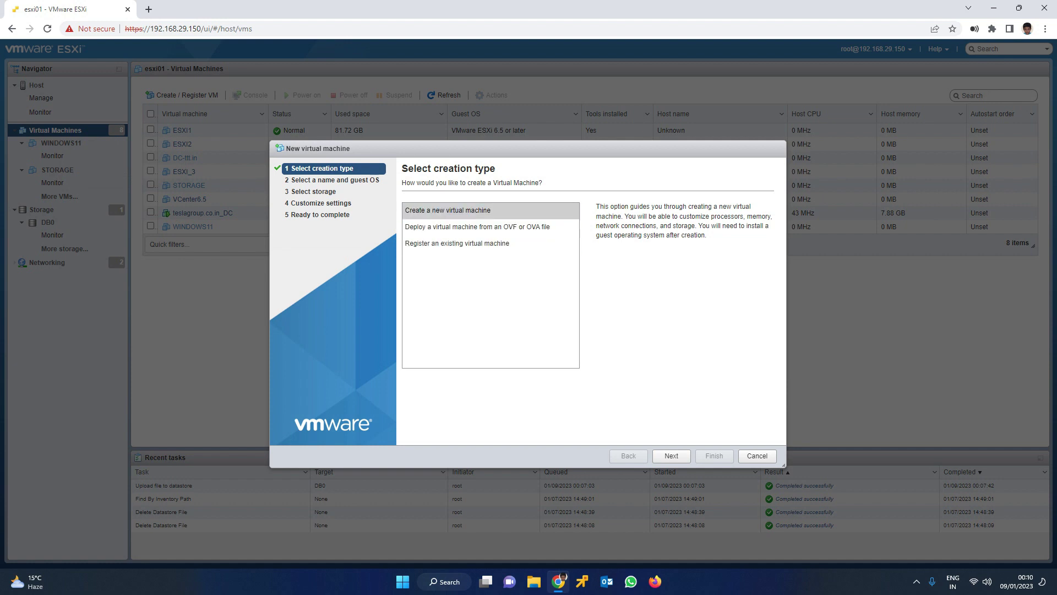
pyautogui.click(671, 455)
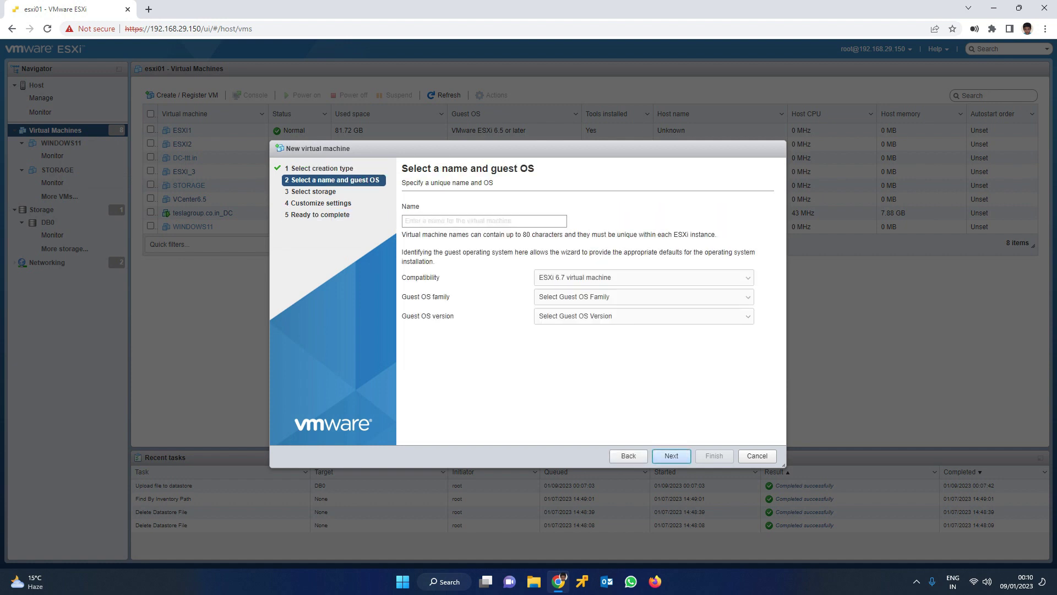
pyautogui.write('E')
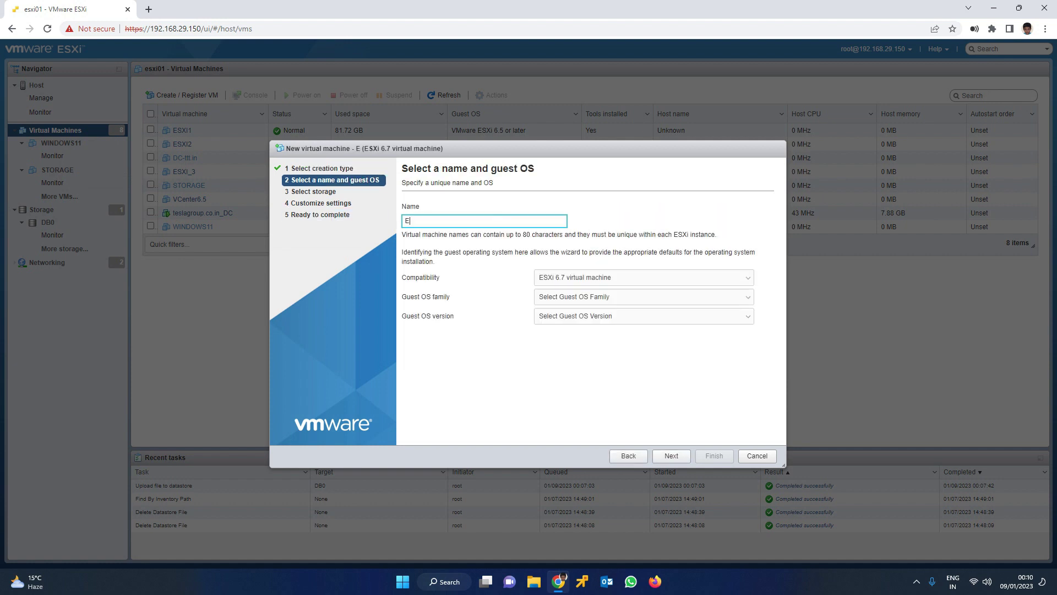
pyautogui.write('SXI8.o')
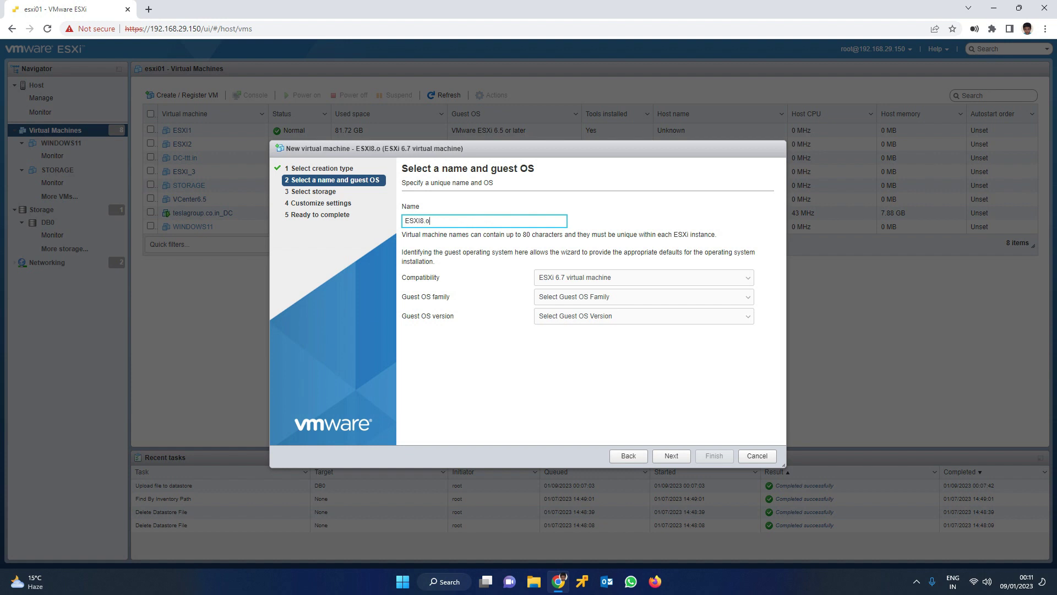
# Keep ESXi 6.7 compatibility and set guest OS Other / VMware ESXi 6.5 or later
pyautogui.click(644, 277)
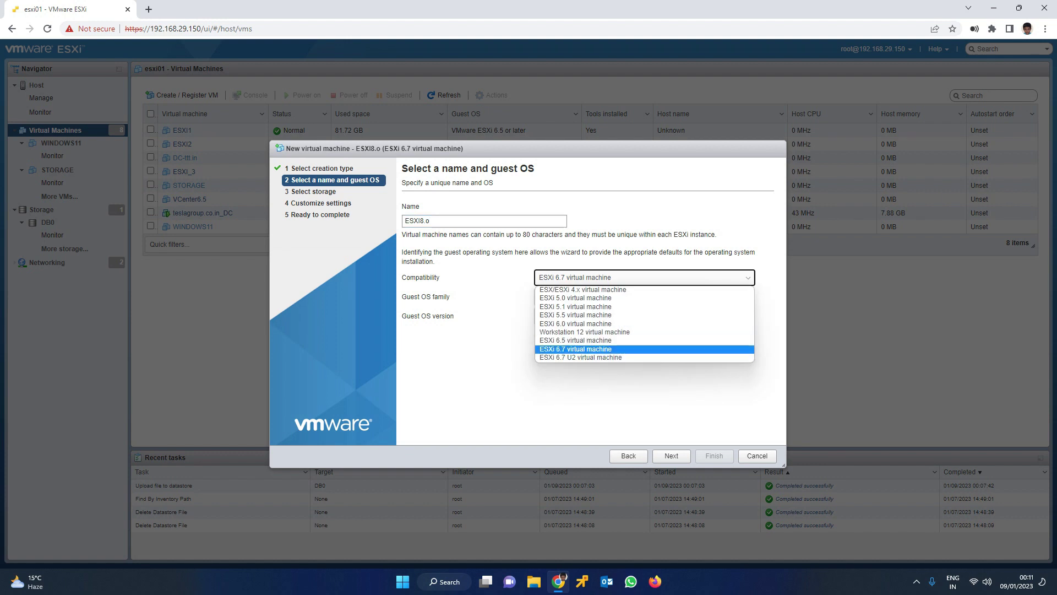
pyautogui.press('Return')
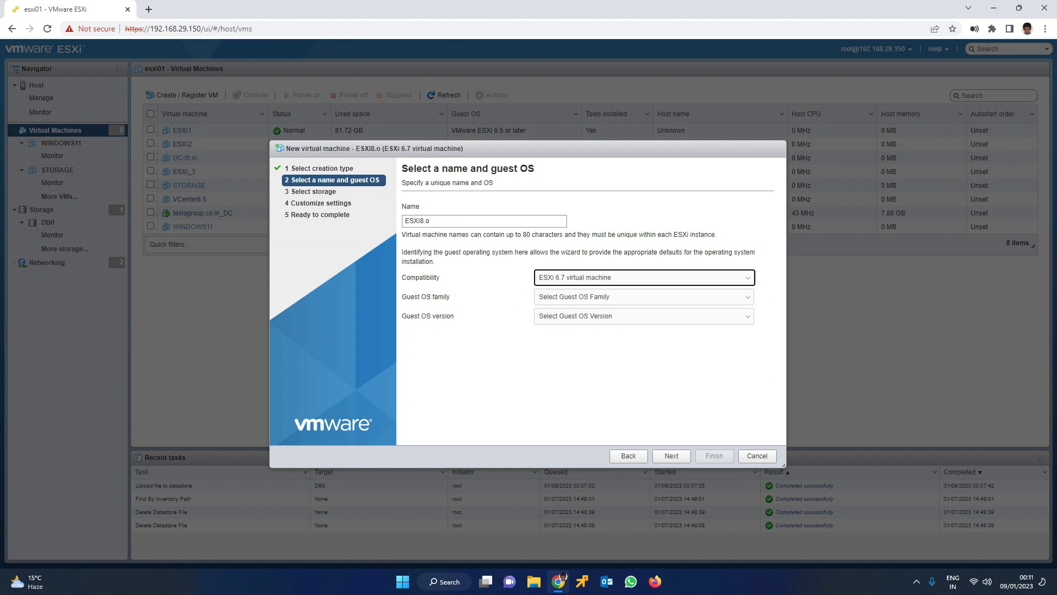
pyautogui.click(644, 297)
pyautogui.press('Down')
pyautogui.press('Down')
pyautogui.press('Down')
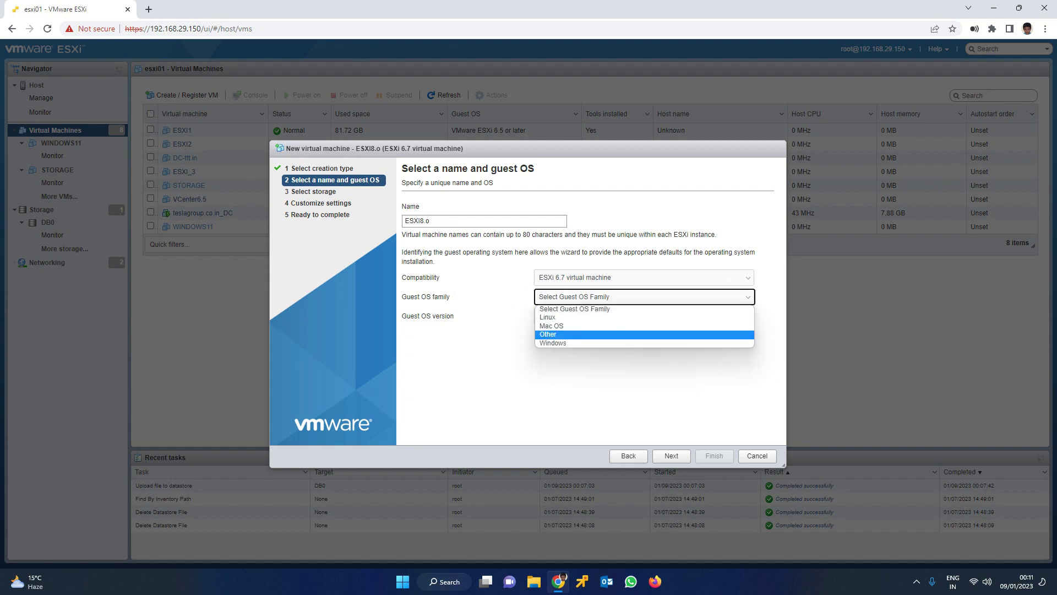
pyautogui.press('Return')
pyautogui.press('Tab')
pyautogui.hotkey('alt', 'Down')
pyautogui.press('Down')
pyautogui.press('Down')
pyautogui.press('Down')
pyautogui.press('Down')
pyautogui.press('Down')
pyautogui.press('Down')
pyautogui.press('Down')
pyautogui.press('Down')
pyautogui.press('Down')
pyautogui.press('Down')
pyautogui.press('Down')
pyautogui.press('Down')
pyautogui.press('Down')
pyautogui.press('Down')
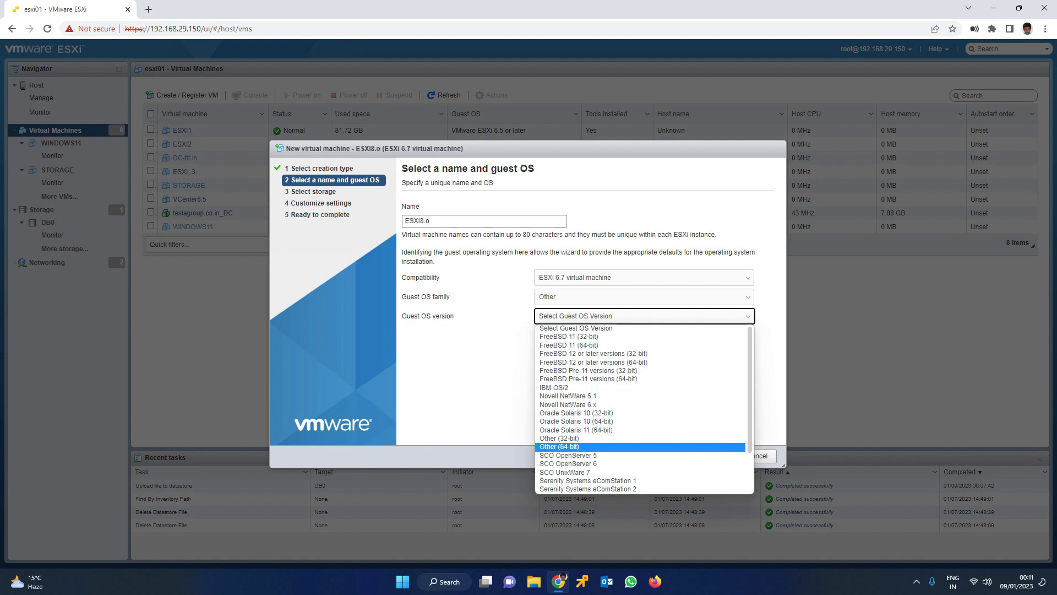
pyautogui.press('Down')
pyautogui.press('Down')
pyautogui.press('Down')
pyautogui.press('Down')
pyautogui.press('Down')
pyautogui.press('Down')
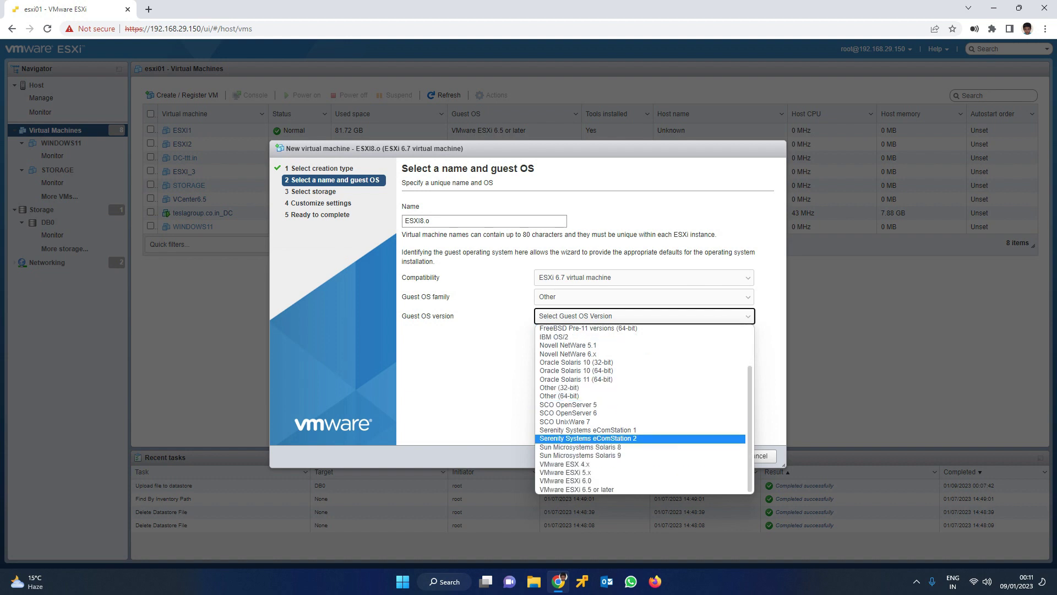
pyautogui.press('Down')
pyautogui.press('Down')
pyautogui.press('Down')
pyautogui.press('Down')
pyautogui.press('Down')
pyautogui.press('Down')
pyautogui.press('Return')
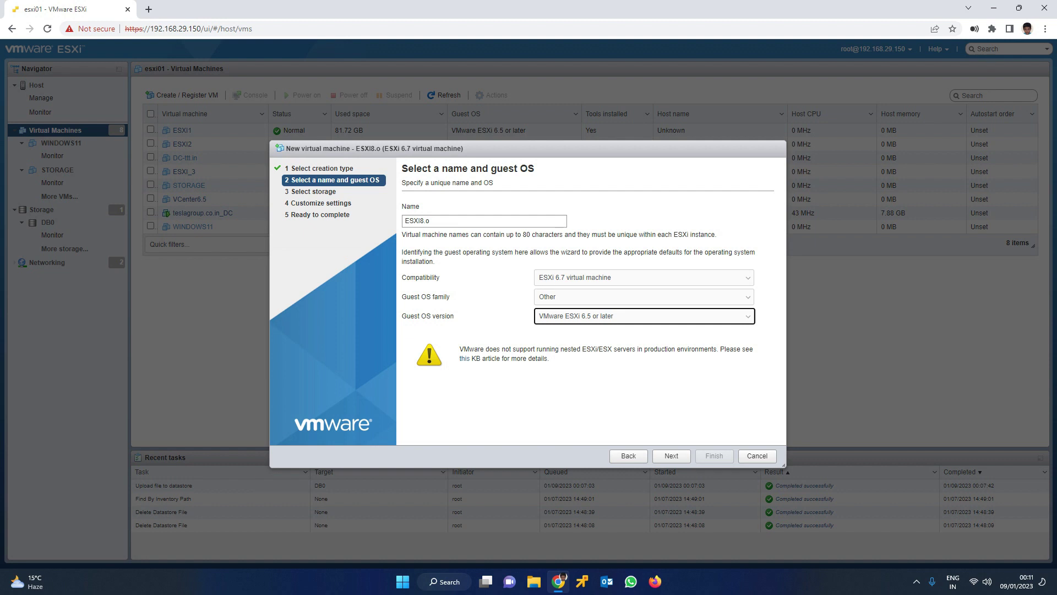
# Keep datastore DB0 and enable CPU Hot Add, leaving the VM at 2 CPUs
pyautogui.click(671, 456)
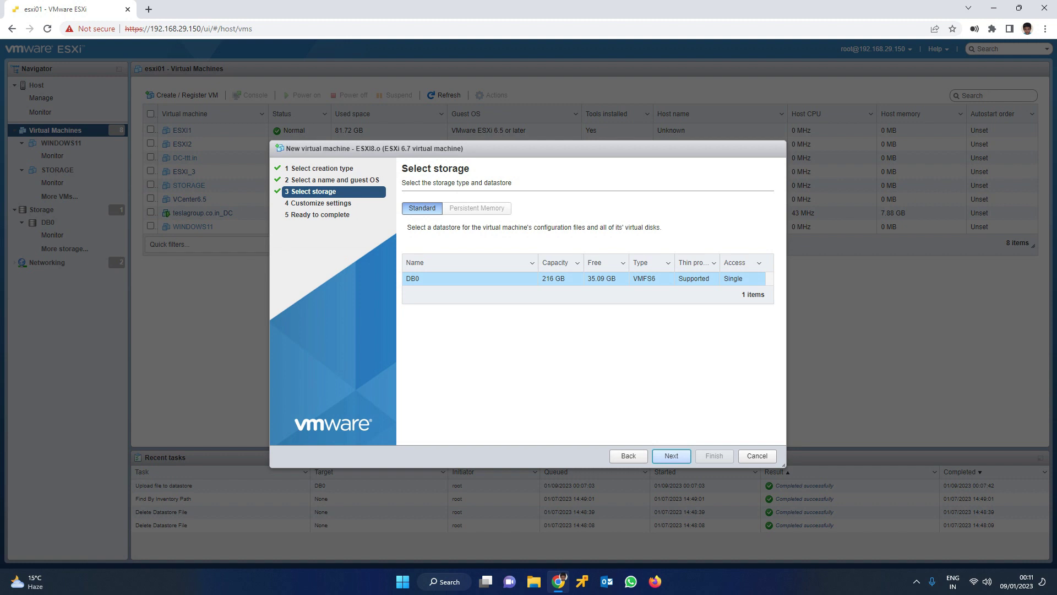
pyautogui.click(671, 456)
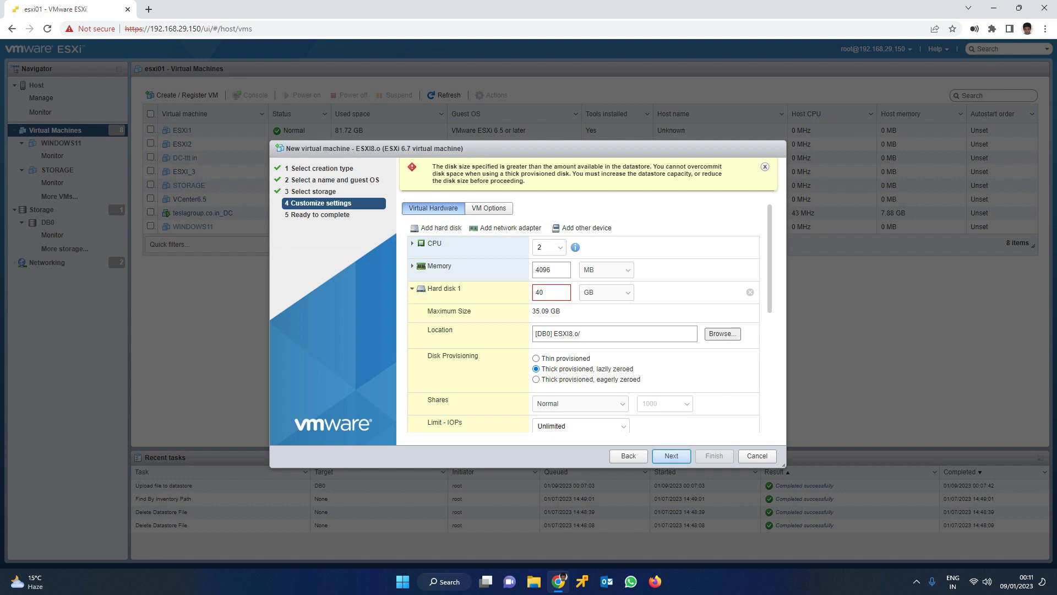
pyautogui.click(549, 247)
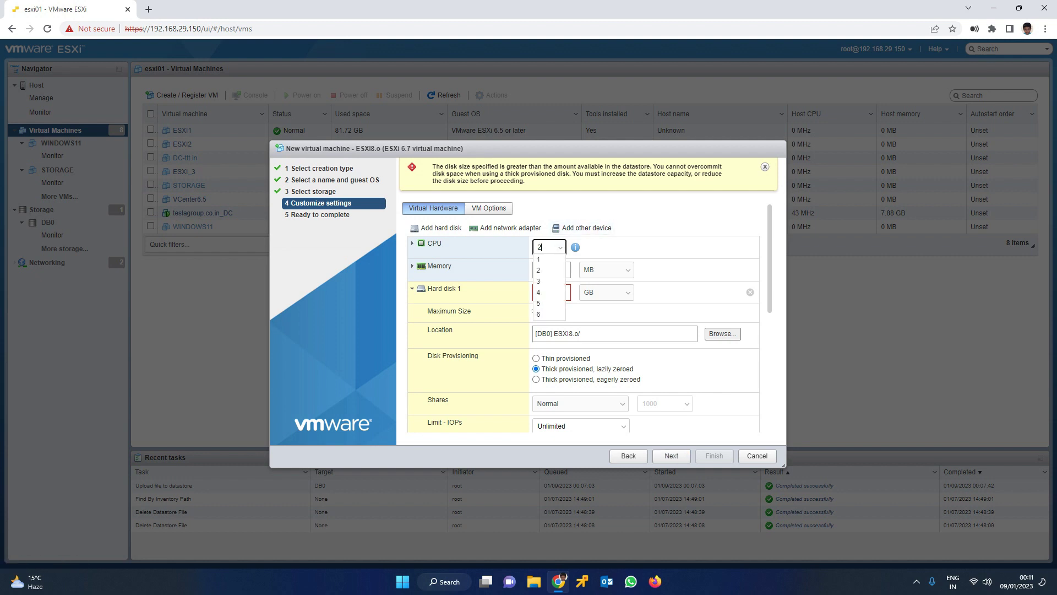
pyautogui.click(545, 292)
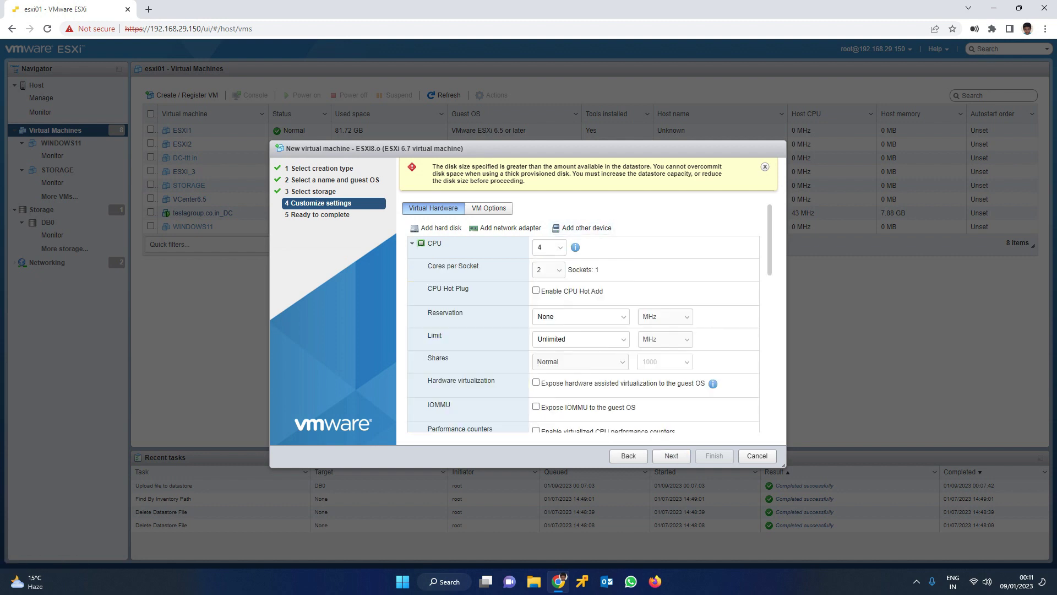
pyautogui.scroll(-1, 587, 317)
pyautogui.click(536, 235)
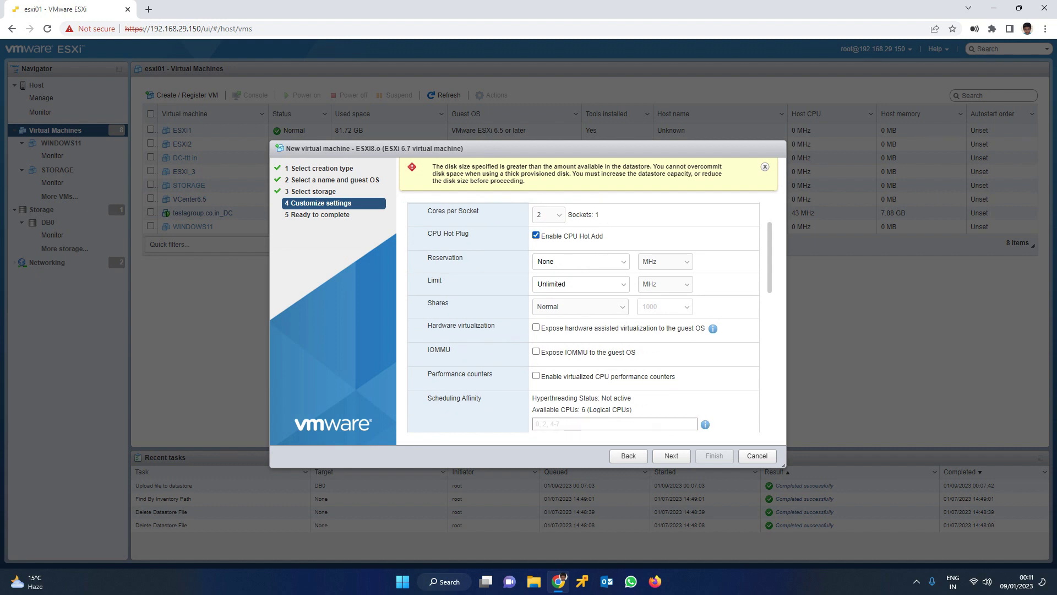
pyautogui.scroll(1, 536, 235)
pyautogui.click(559, 249)
pyautogui.click(545, 270)
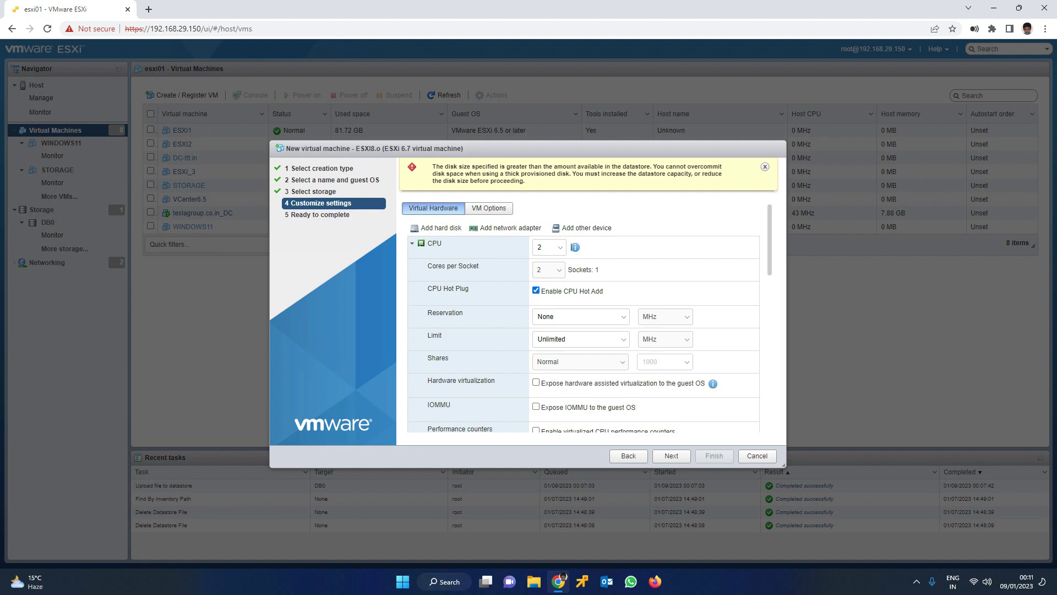
pyautogui.click(571, 248)
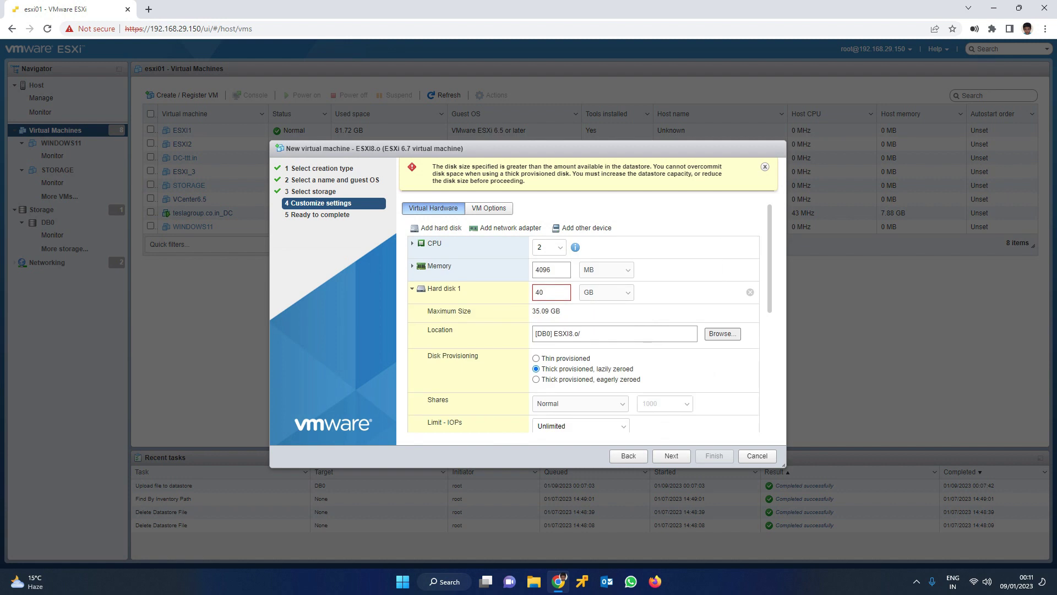
# Enable Memory Hot Plug in the memory settings
pyautogui.click(412, 244)
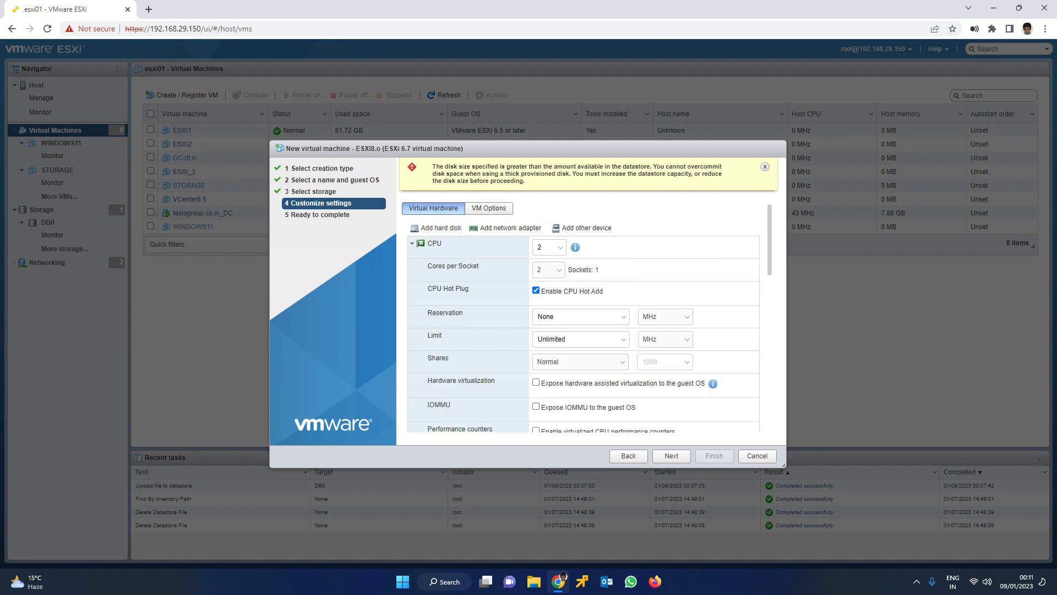
pyautogui.click(412, 244)
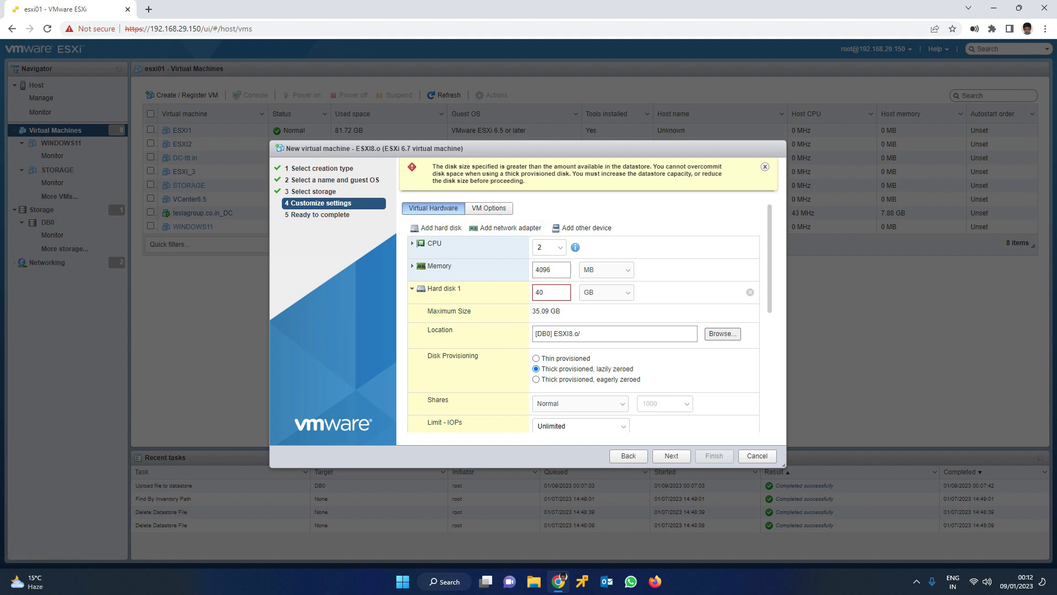
pyautogui.click(413, 266)
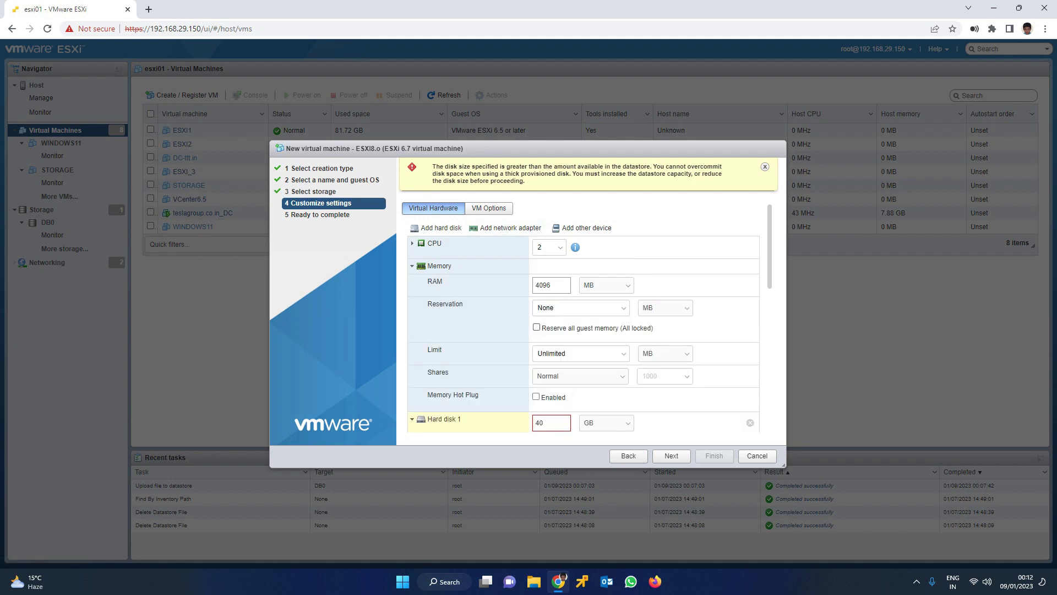
pyautogui.click(536, 396)
# Shrink Hard disk 1 from 40 GB to 20 GB
pyautogui.click(412, 266)
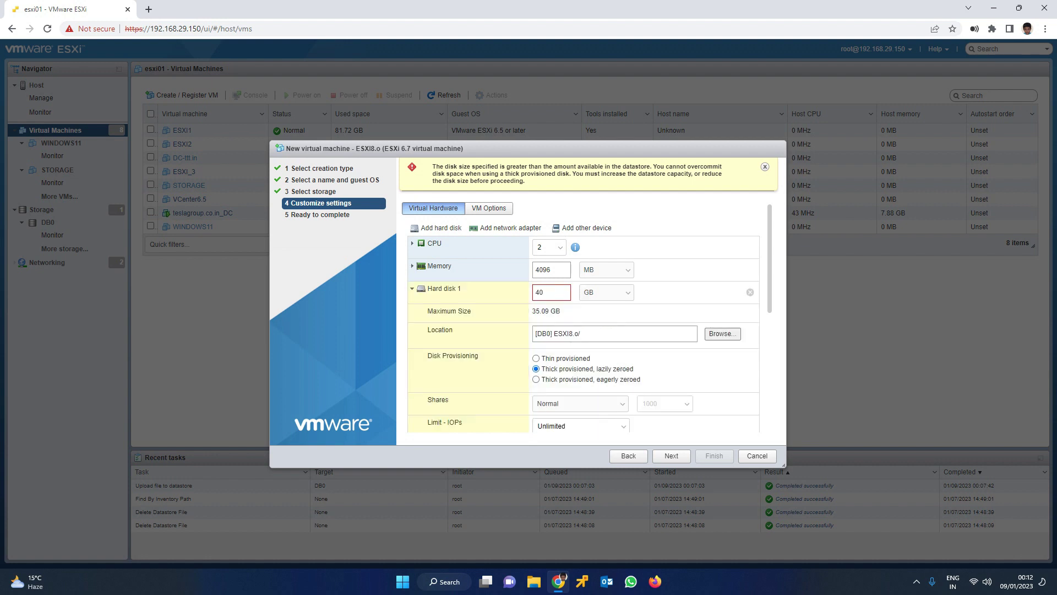
pyautogui.doubleClick(539, 292)
pyautogui.write('20')
pyautogui.click(412, 288)
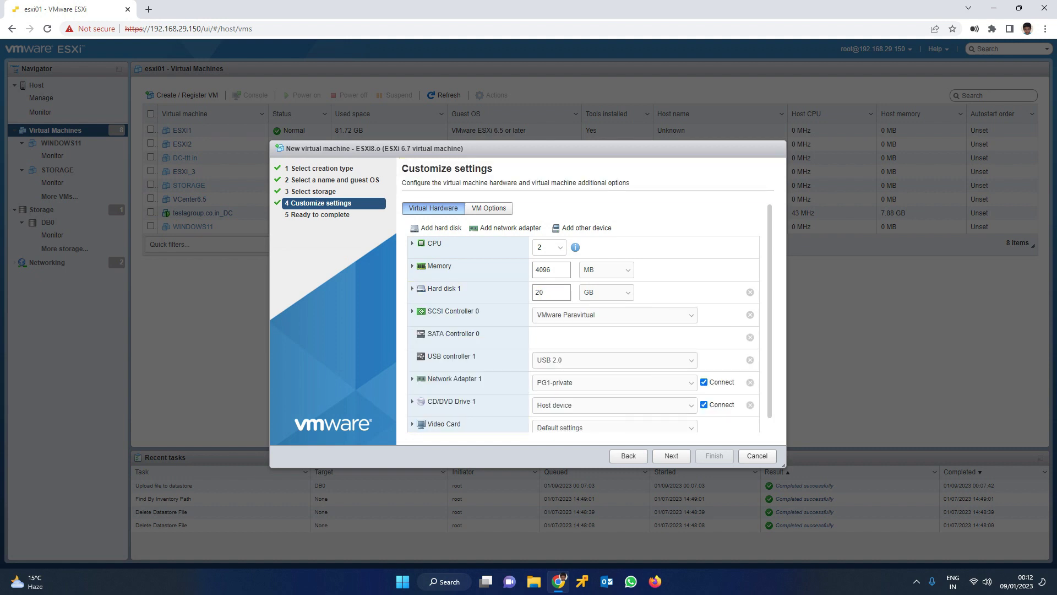
# Set Hard disk 1's disk provisioning to Thin provisioned
pyautogui.click(412, 289)
pyautogui.scroll(-3, 583, 317)
pyautogui.scroll(1, 583, 317)
pyautogui.click(536, 249)
pyautogui.scroll(2, 584, 318)
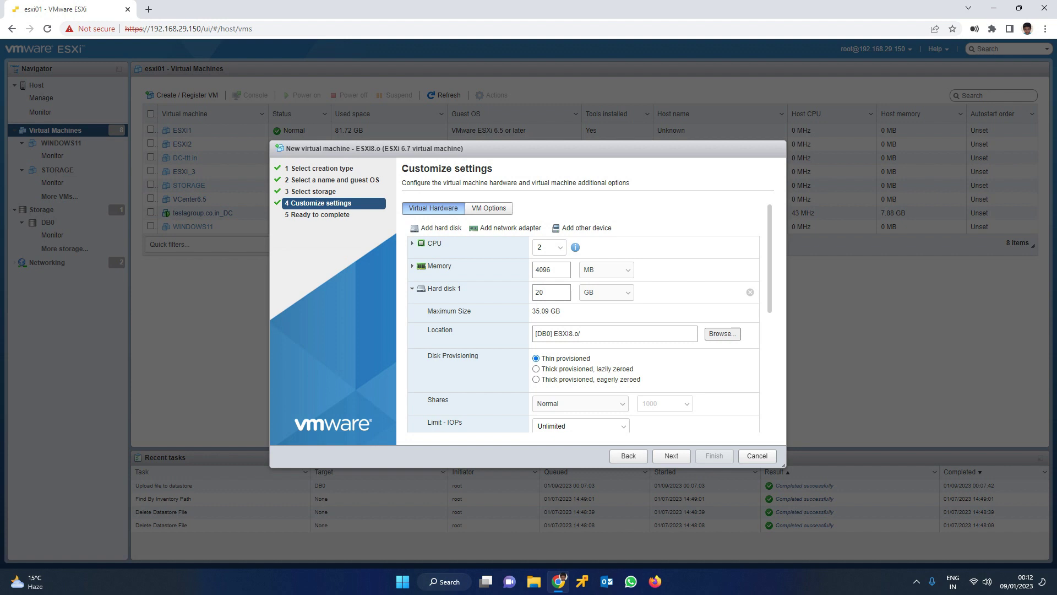
pyautogui.click(411, 289)
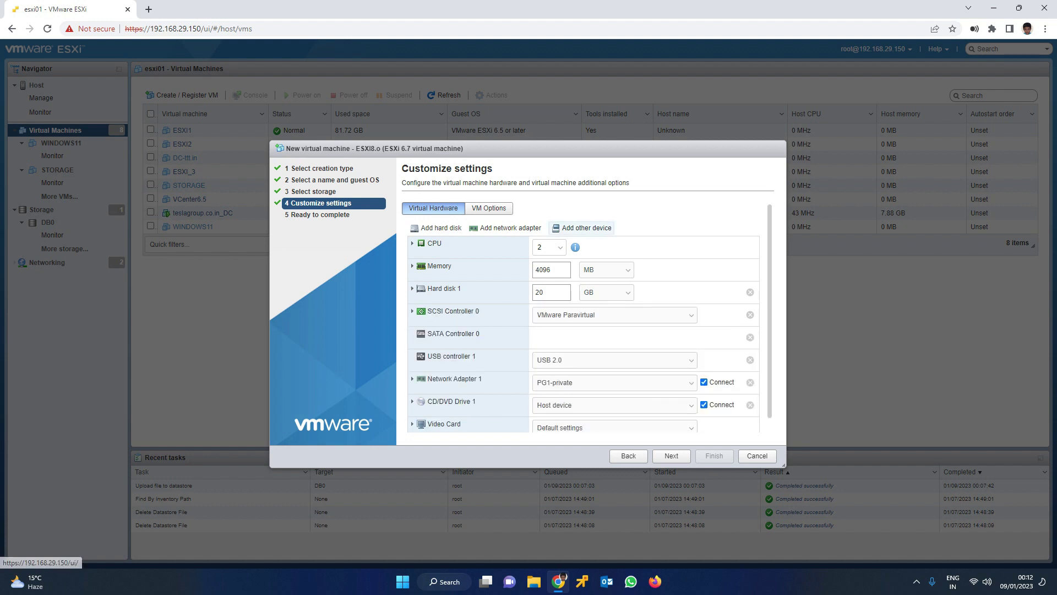
pyautogui.click(411, 288)
pyautogui.click(412, 288)
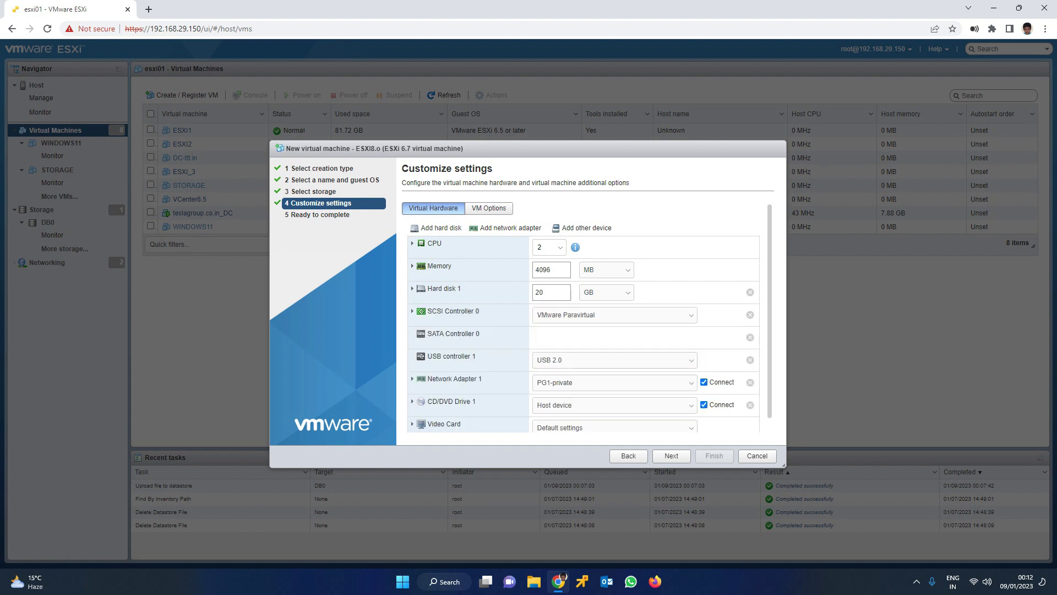
pyautogui.scroll(-1, 587, 317)
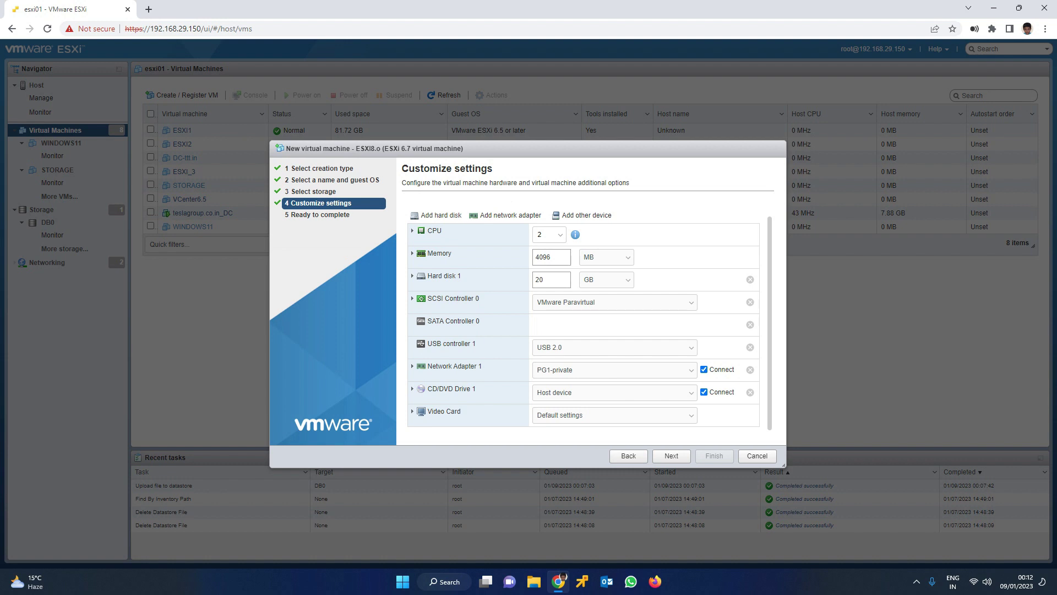
# Back CD/DVD Drive 1 with VMware-VMvisor-Installer-8.0-20513097.x86_64.iso from DB0 and advance to Ready to complete
pyautogui.click(614, 392)
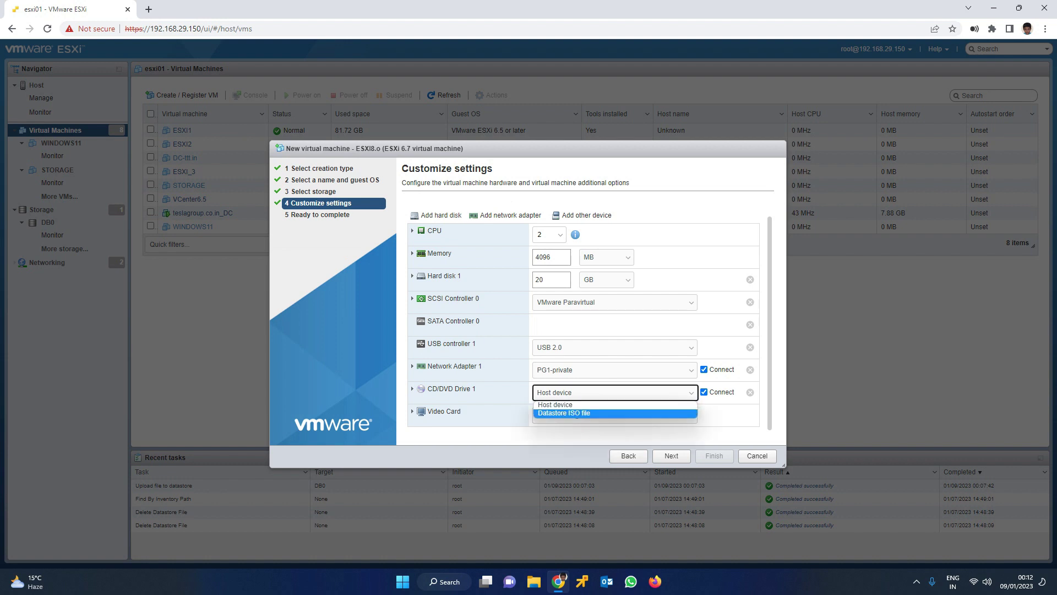
pyautogui.press('Return')
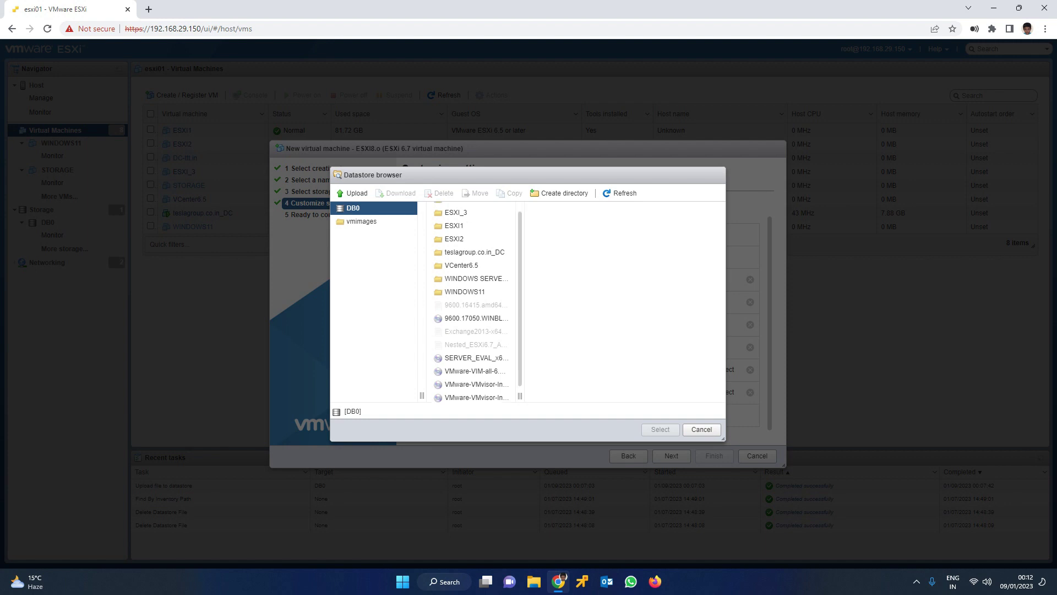
pyautogui.scroll(-1, 473, 385)
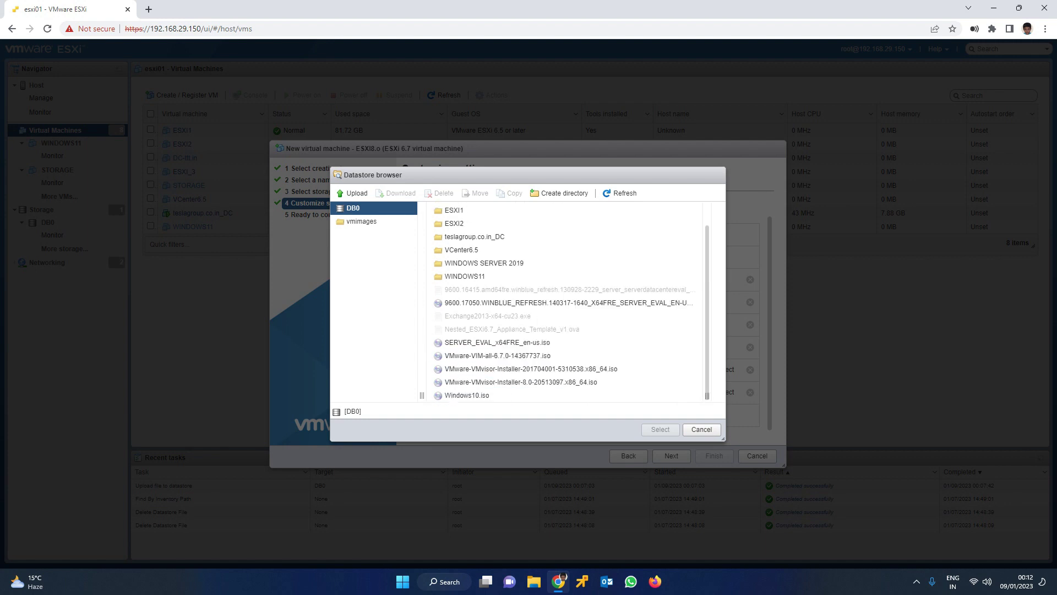
pyautogui.click(521, 381)
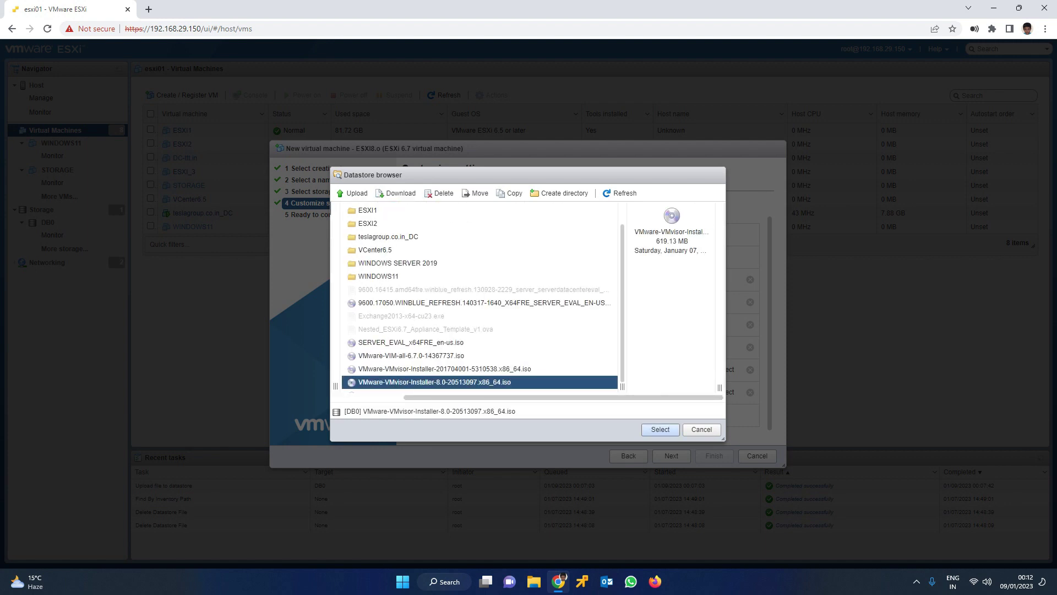
pyautogui.press('Return')
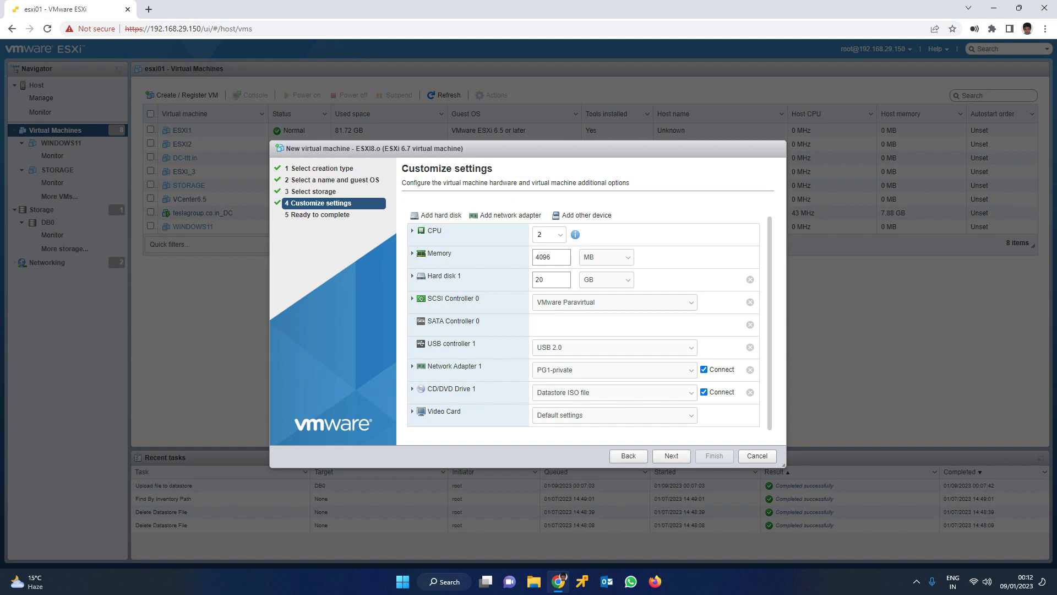
pyautogui.click(671, 455)
pyautogui.scroll(-3, 584, 303)
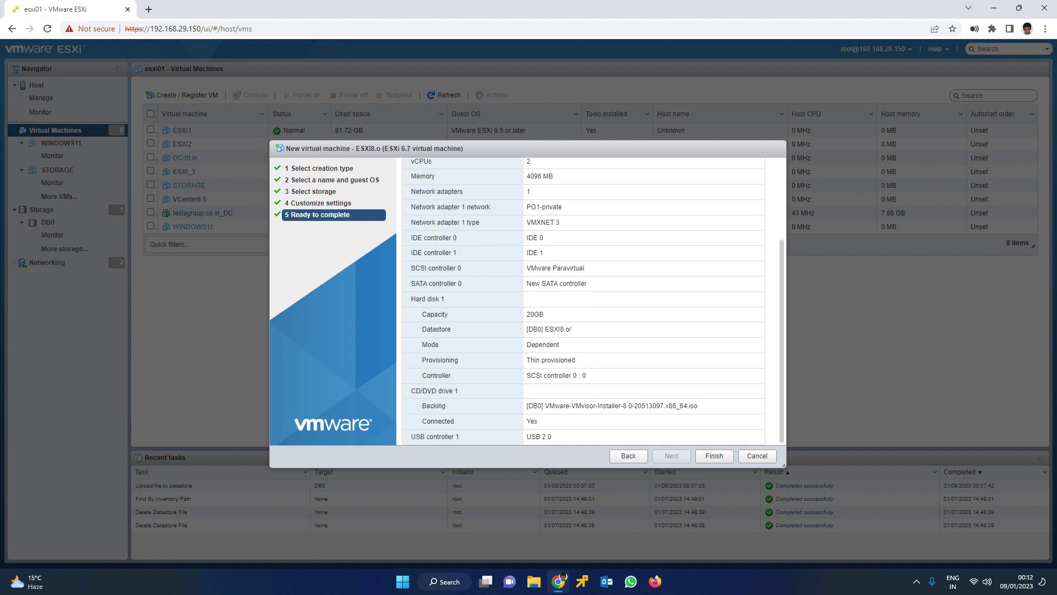
# Review the ESXI8.o summary (2 vCPUs, 4096 MB, 20 GB thin disk) and finish
pyautogui.scroll(3, 584, 303)
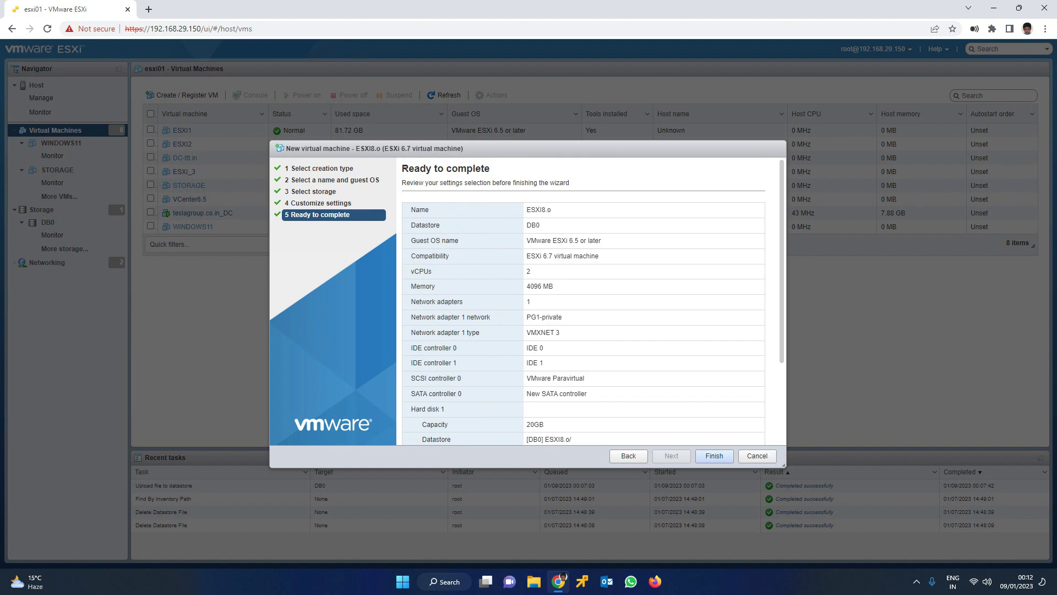
pyautogui.click(714, 456)
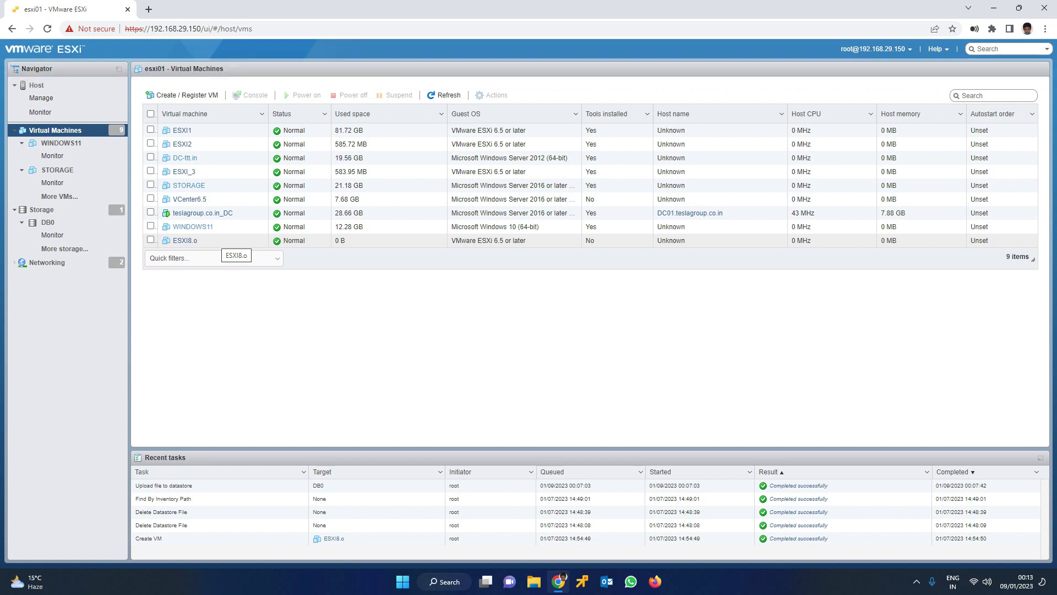
# Power on ESXI8.o and launch its remote console
pyautogui.click(151, 240)
pyautogui.click(303, 95)
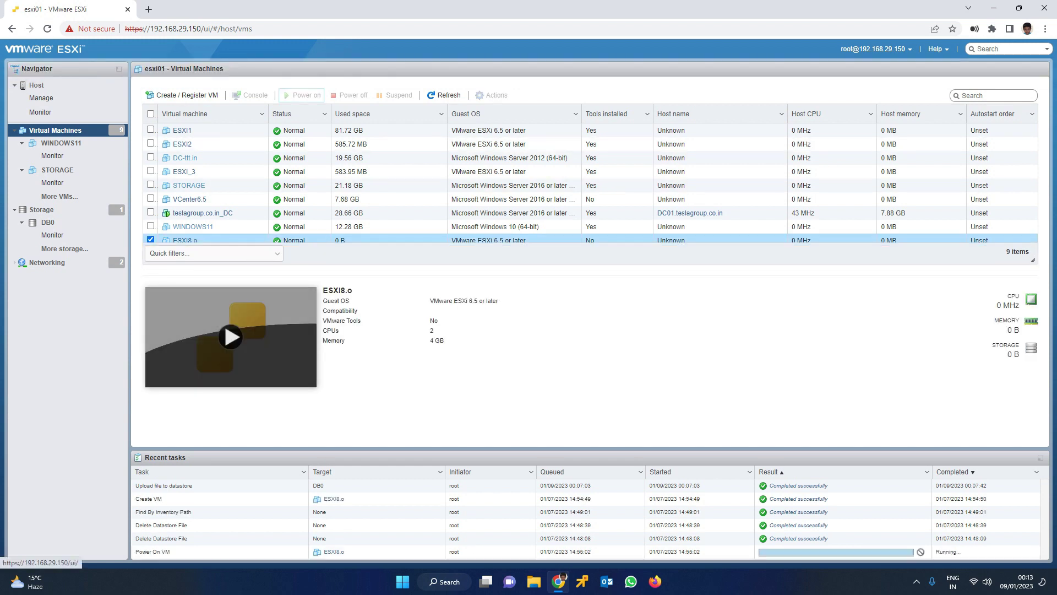
pyautogui.click(251, 95)
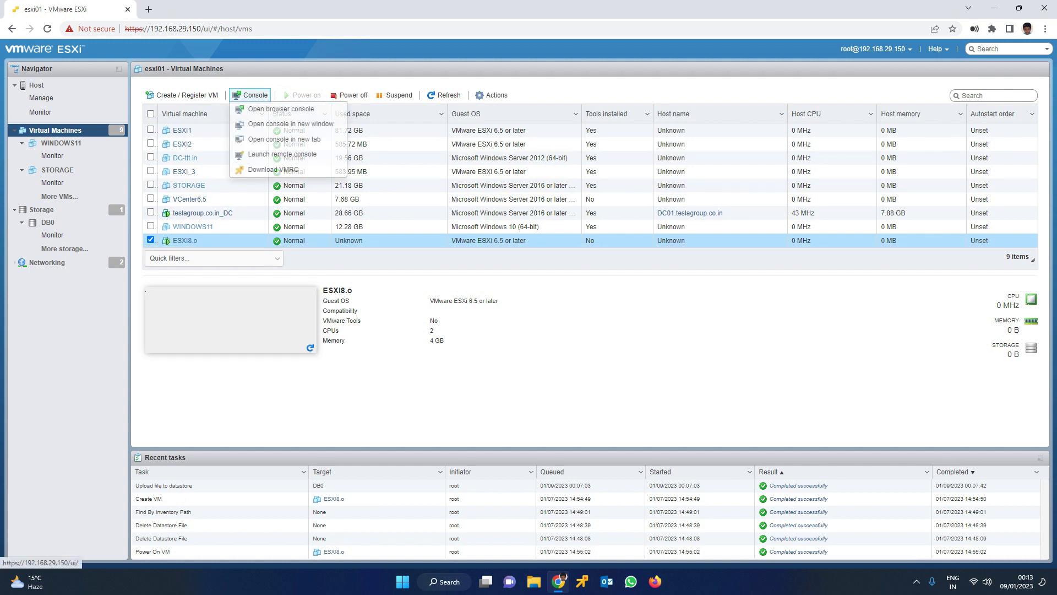
pyautogui.click(282, 154)
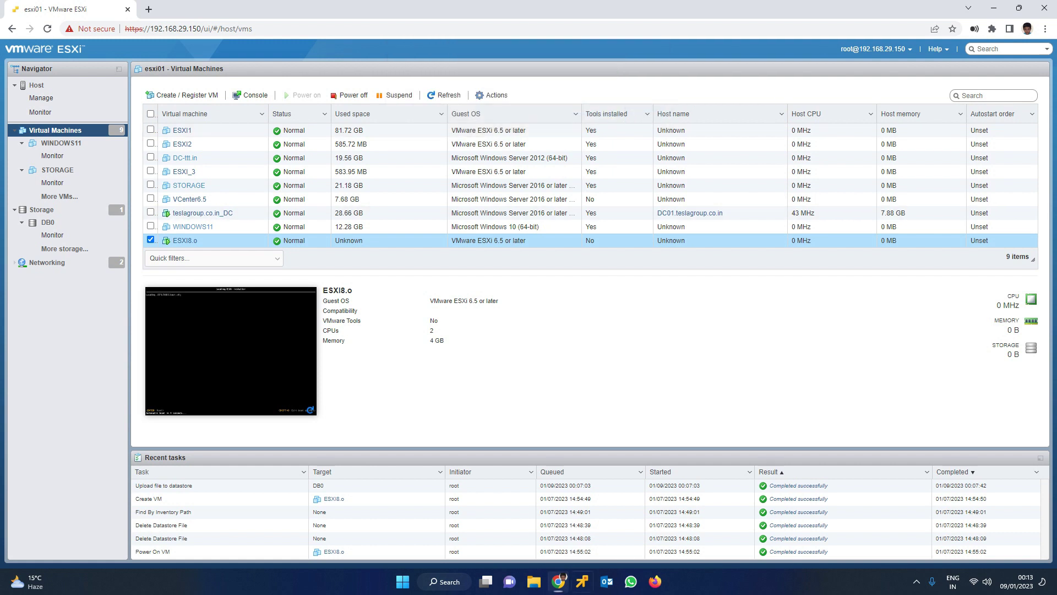
# Maximize the console, pass the installer welcome, and accept the EULA with F11
pyautogui.click(397, 51)
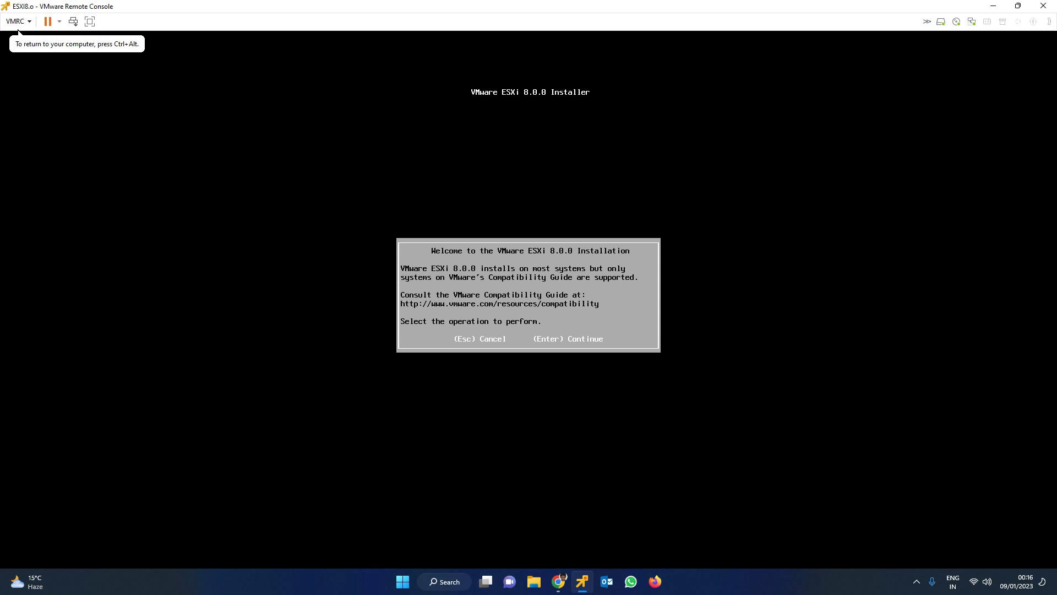
pyautogui.press('Return')
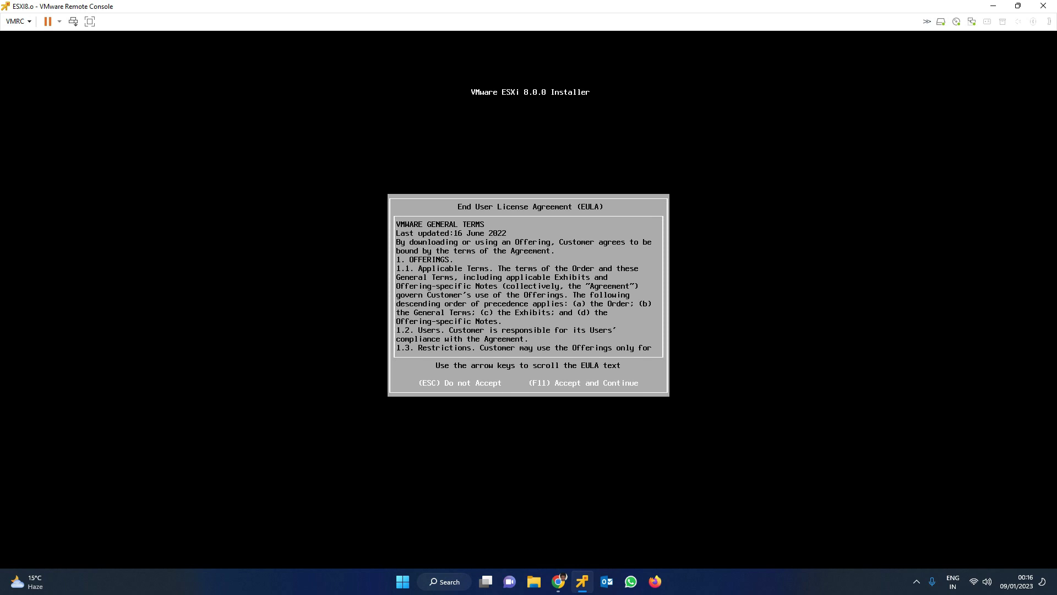
pyautogui.press('F11')
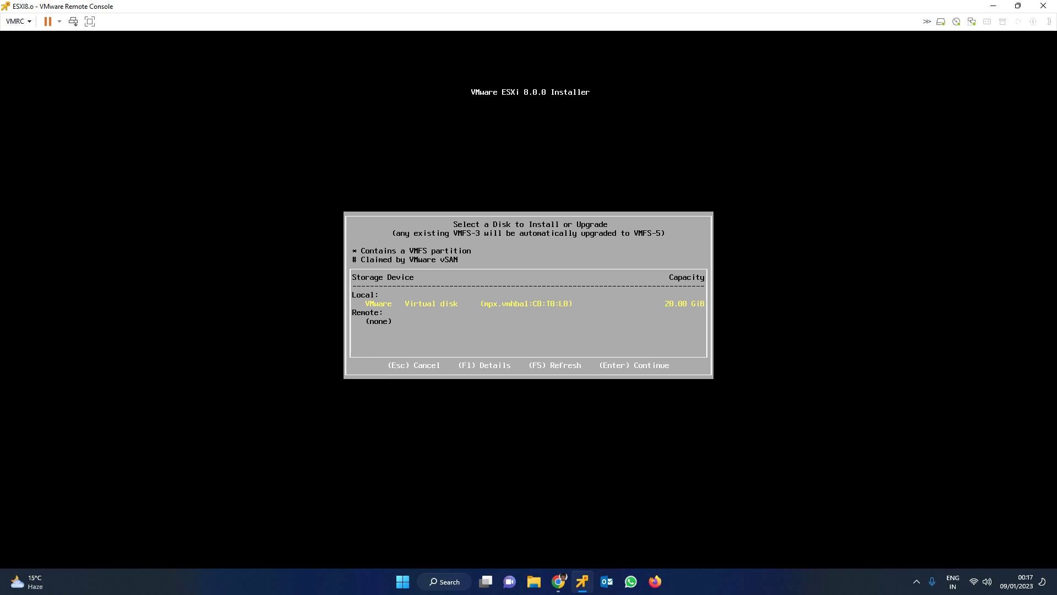
# Choose the 20 GB virtual disk, keep US Default keyboard, and enter the root password
pyautogui.press('Return')
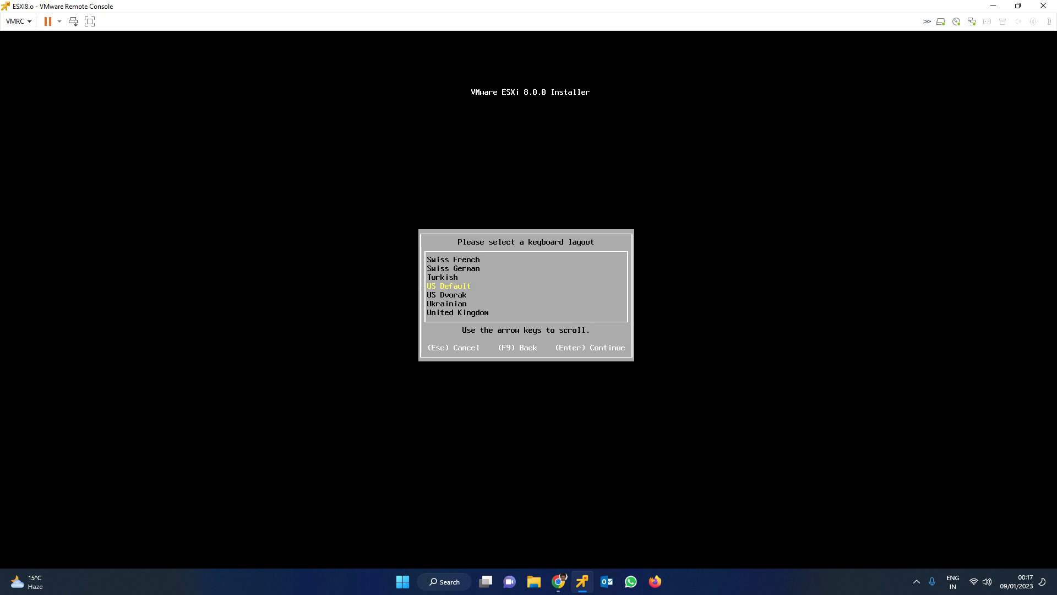
pyautogui.press('Return')
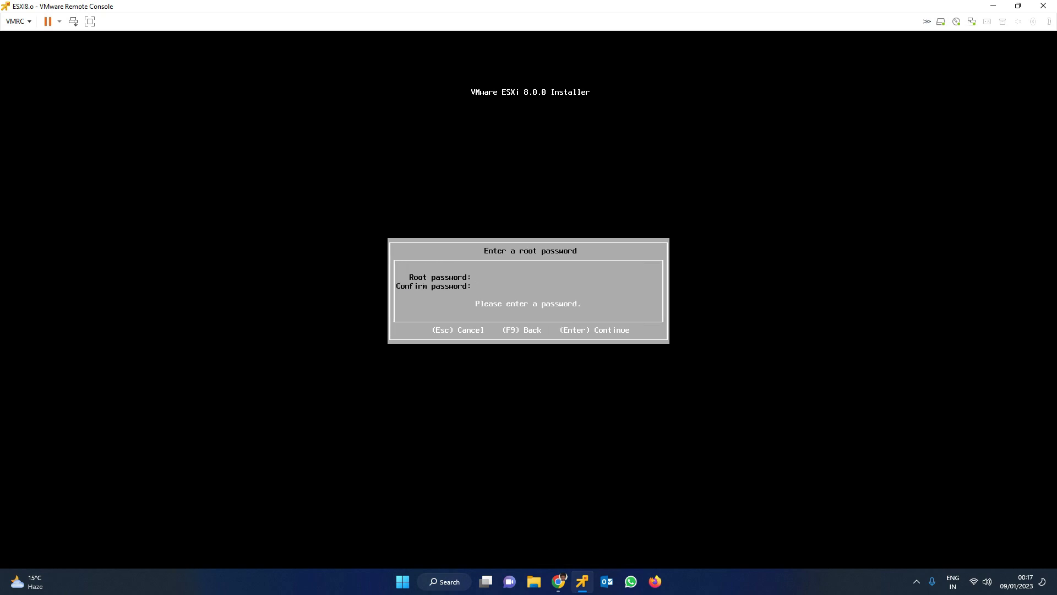
pyautogui.write('*****')
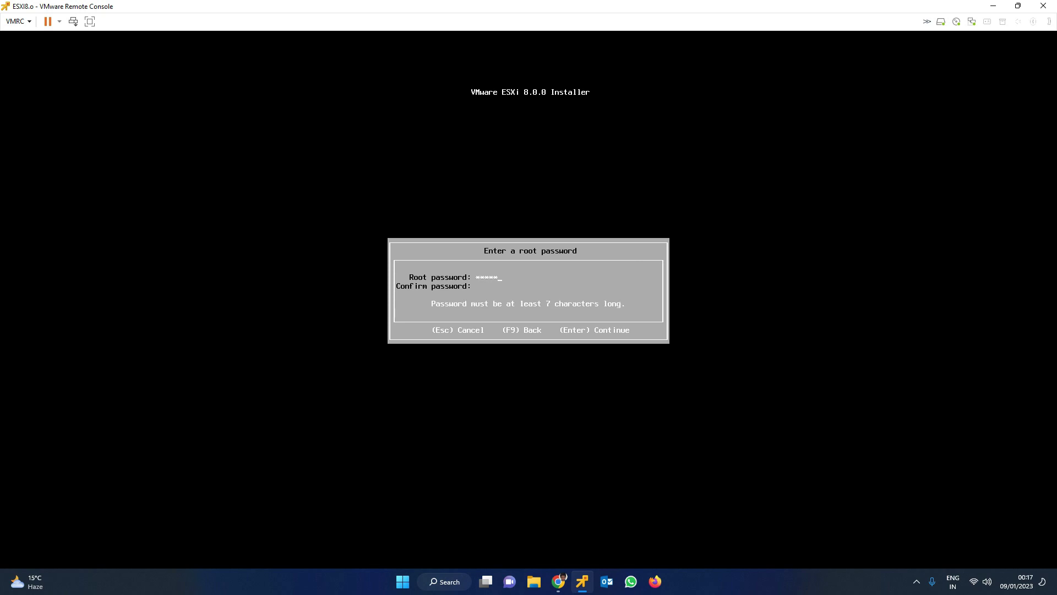
pyautogui.press('BackSpace')
pyautogui.press('BackSpace')
pyautogui.press('BackSpace')
pyautogui.press('BackSpace')
pyautogui.press('BackSpace')
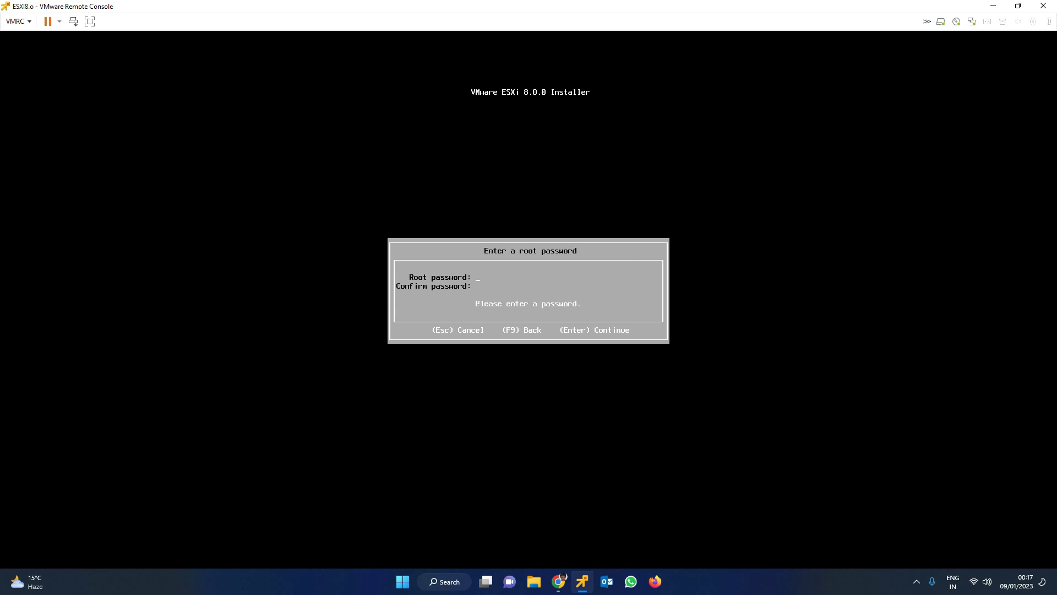
pyautogui.write('****************')
pyautogui.press('Return')
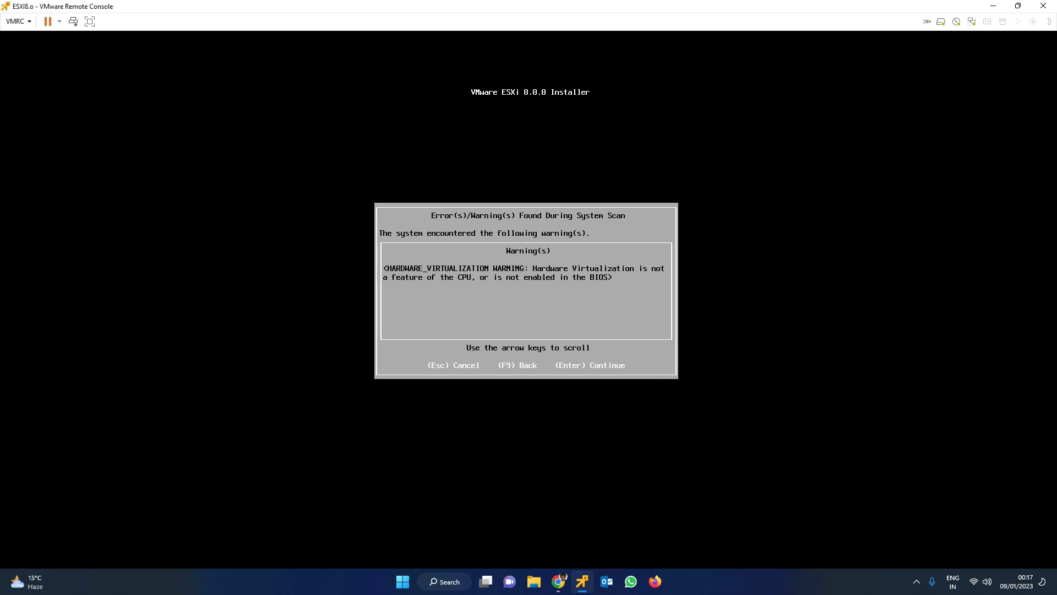
# Accept the virtualization warning, install ESXi 8.0.0 with F11, and reboot
pyautogui.press('Return')
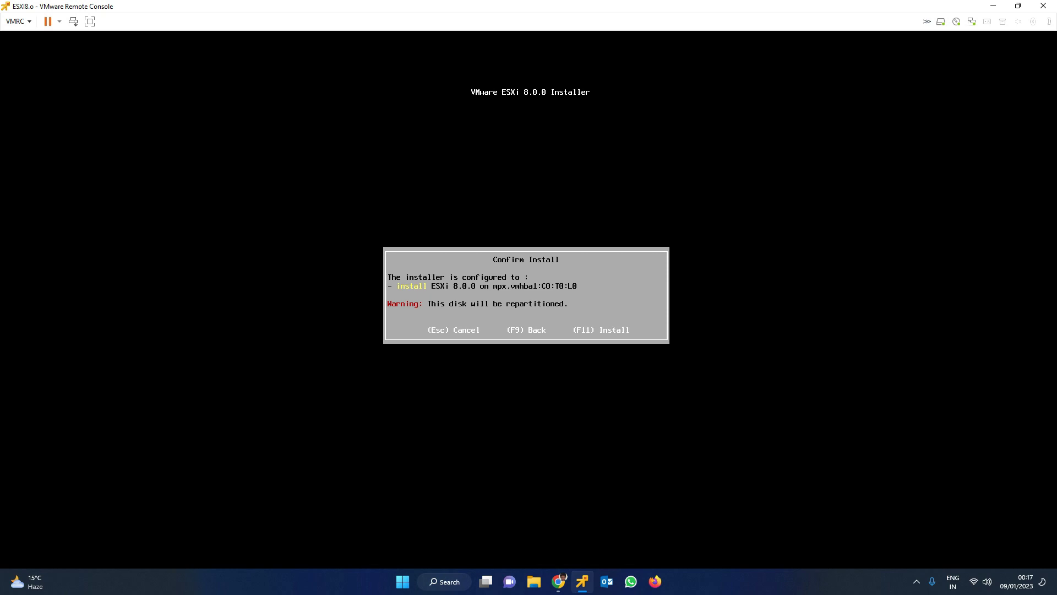
pyautogui.press('F11')
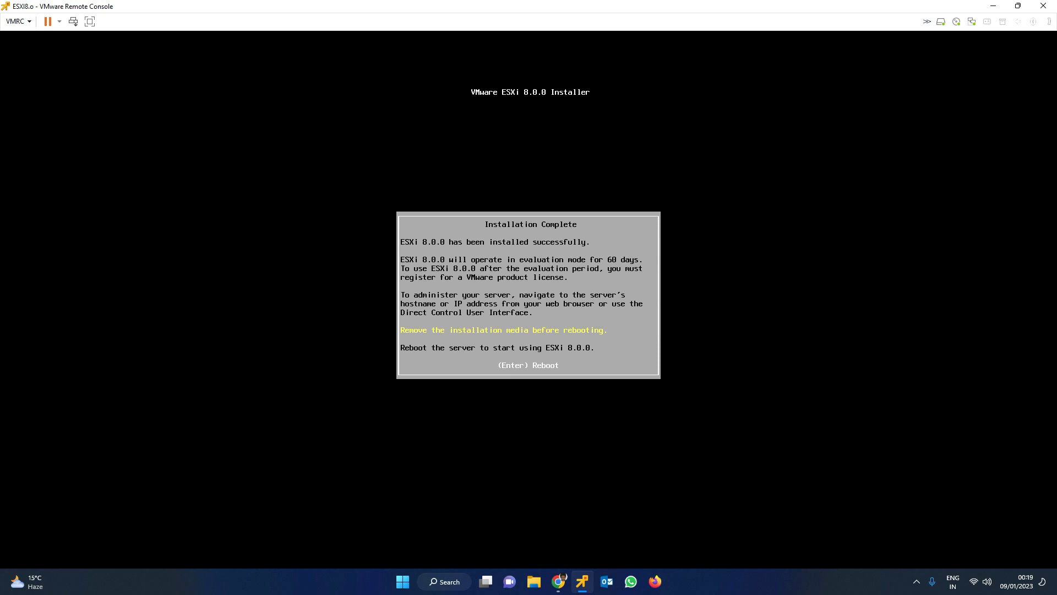
pyautogui.press('Return')
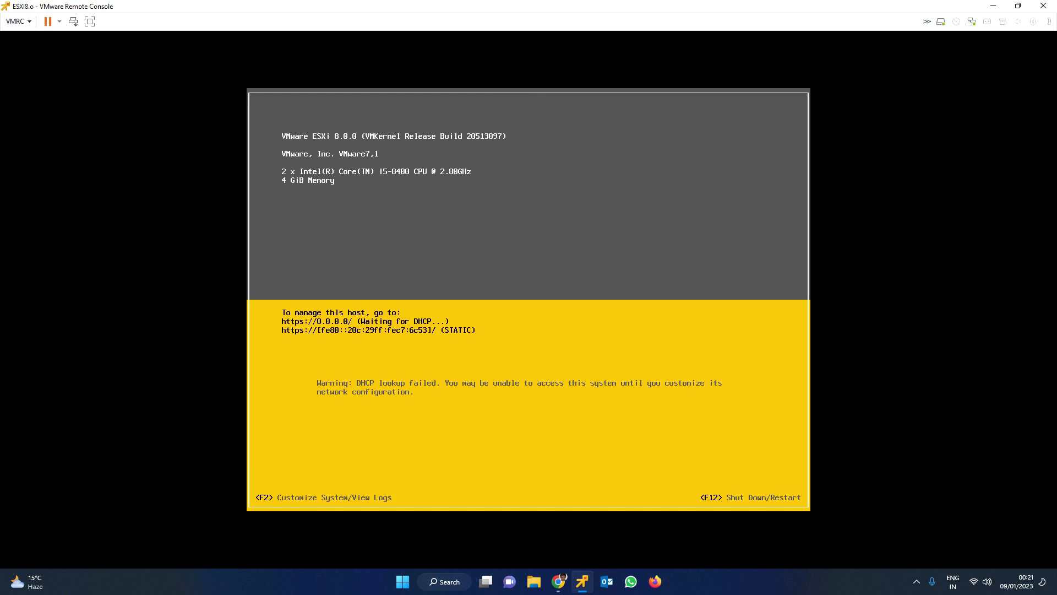
# Log in to the DCUI as root and highlight Configure Management Network
pyautogui.press('F2')
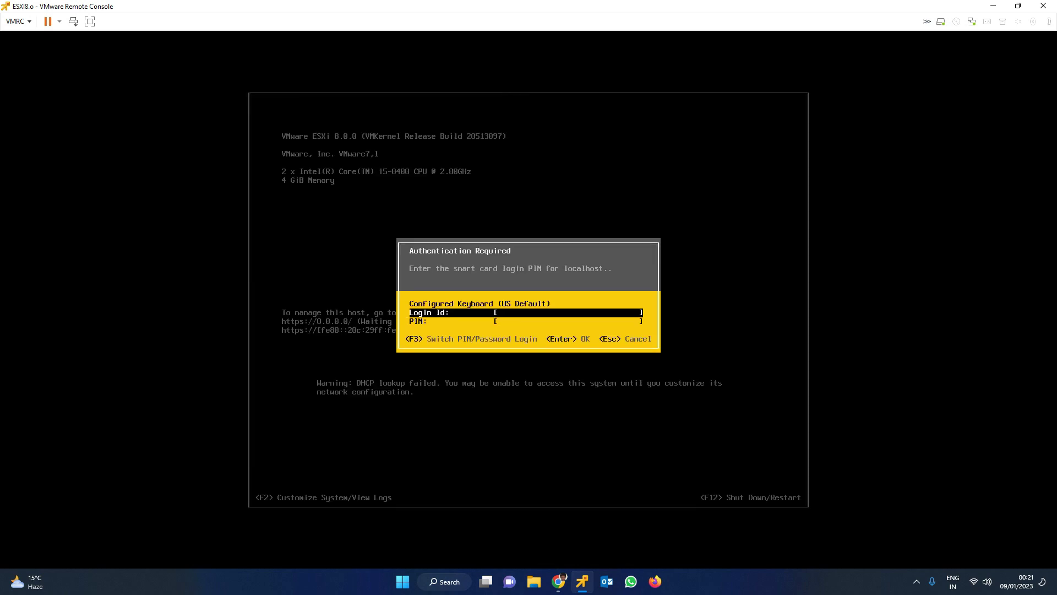
pyautogui.write('root')
pyautogui.press('Tab')
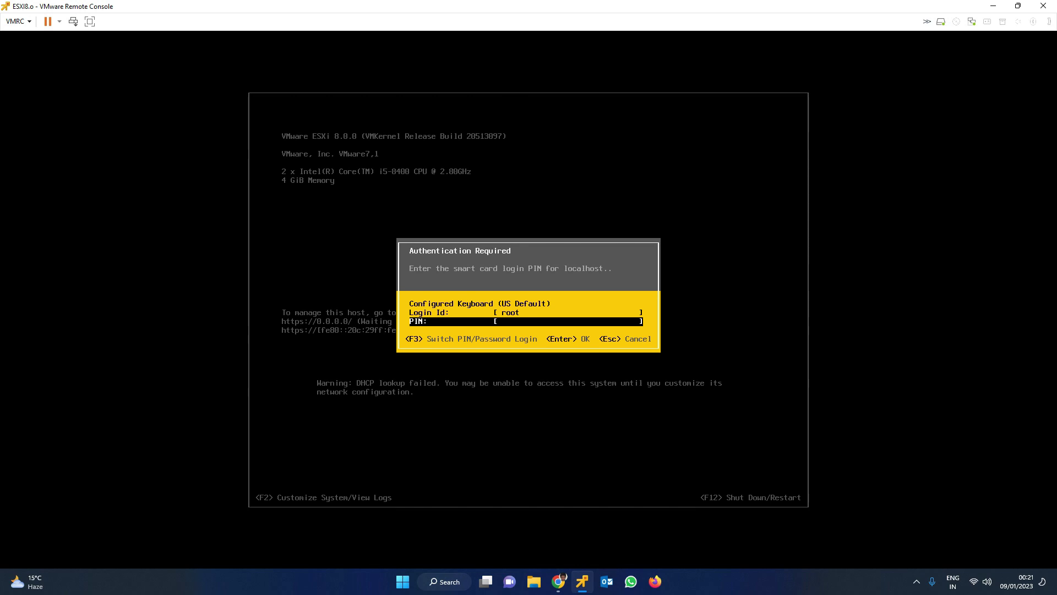
pyautogui.write('*********')
pyautogui.press('Return')
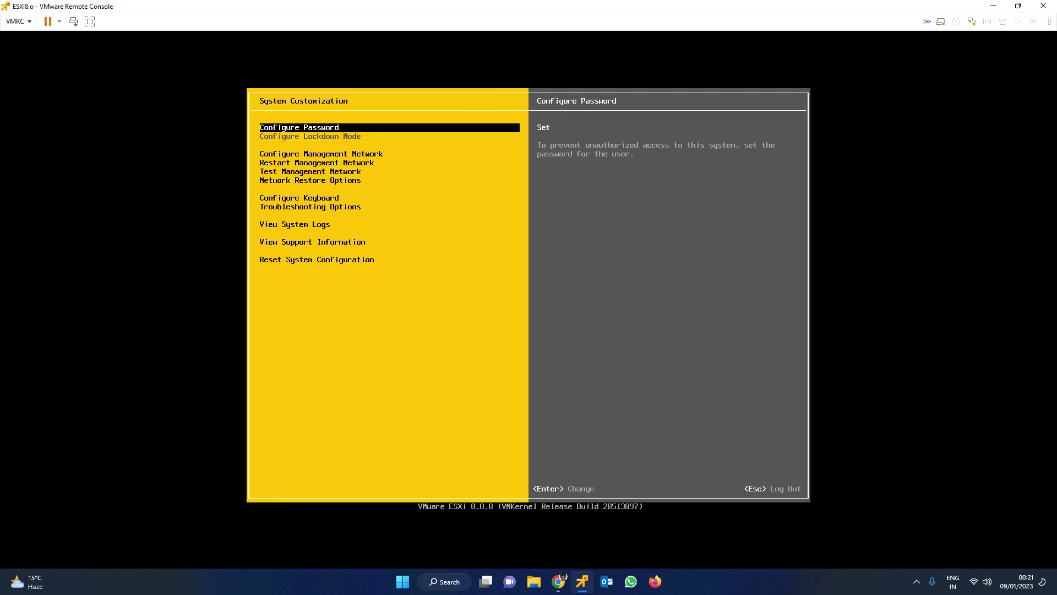
pyautogui.press('Down')
pyautogui.press('Down')
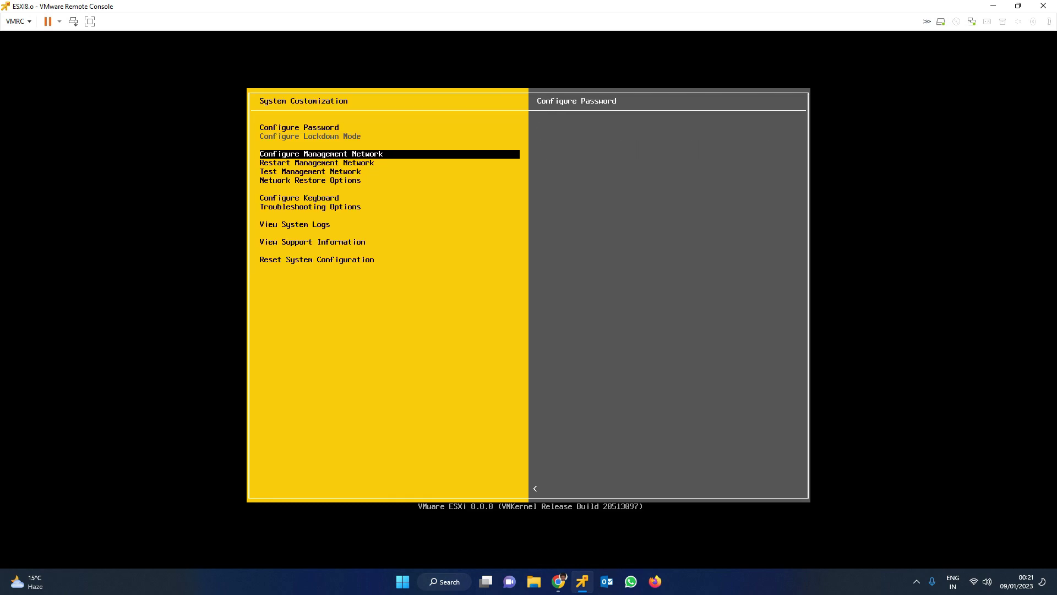
pyautogui.press('Up')
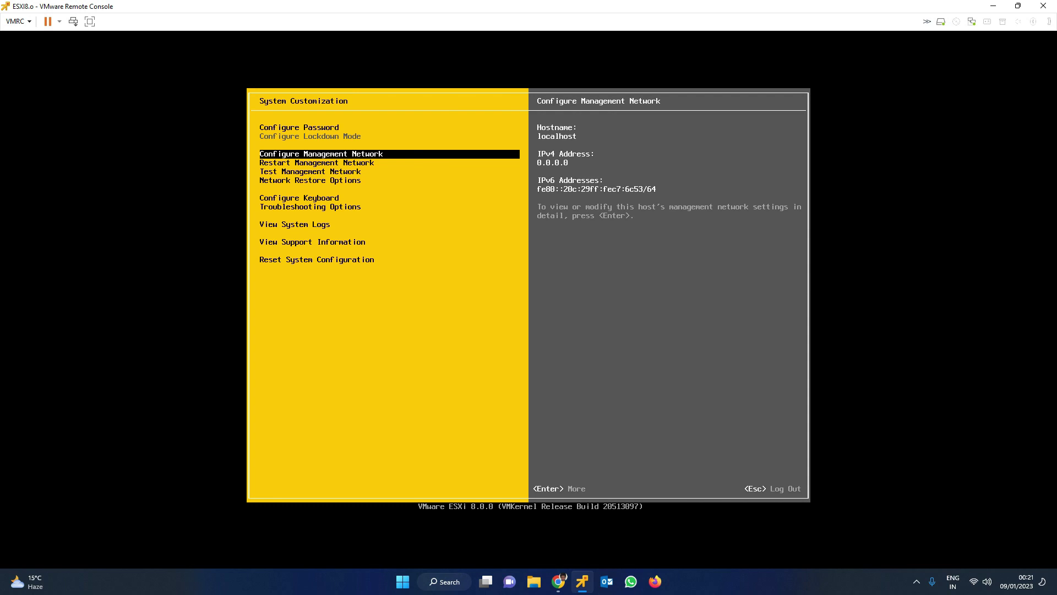
# Switch the management network's IPv4 configuration to a static address
pyautogui.press('Return')
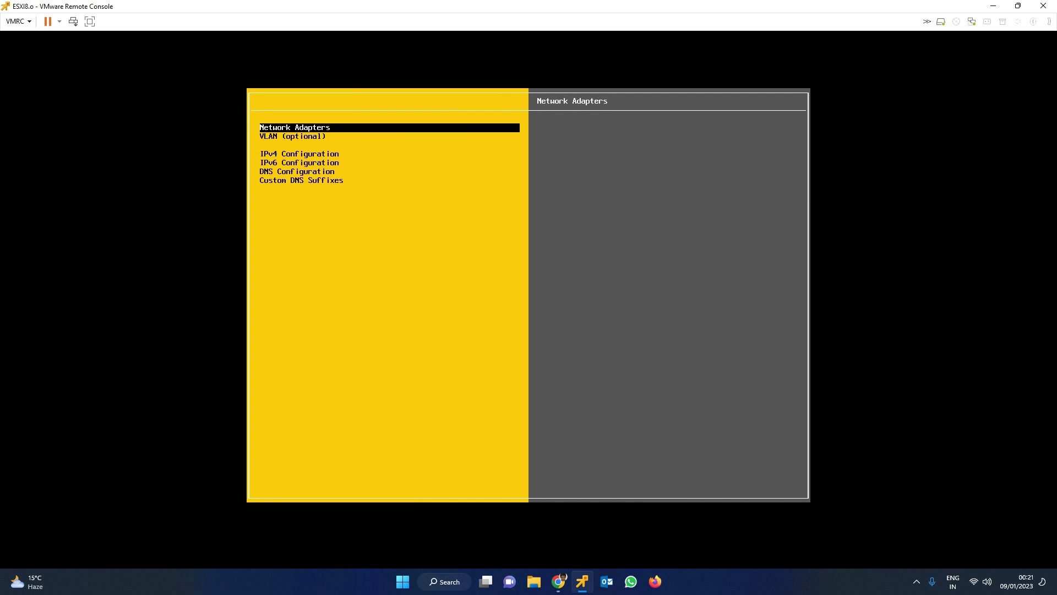
pyautogui.press('Down')
pyautogui.press('Down')
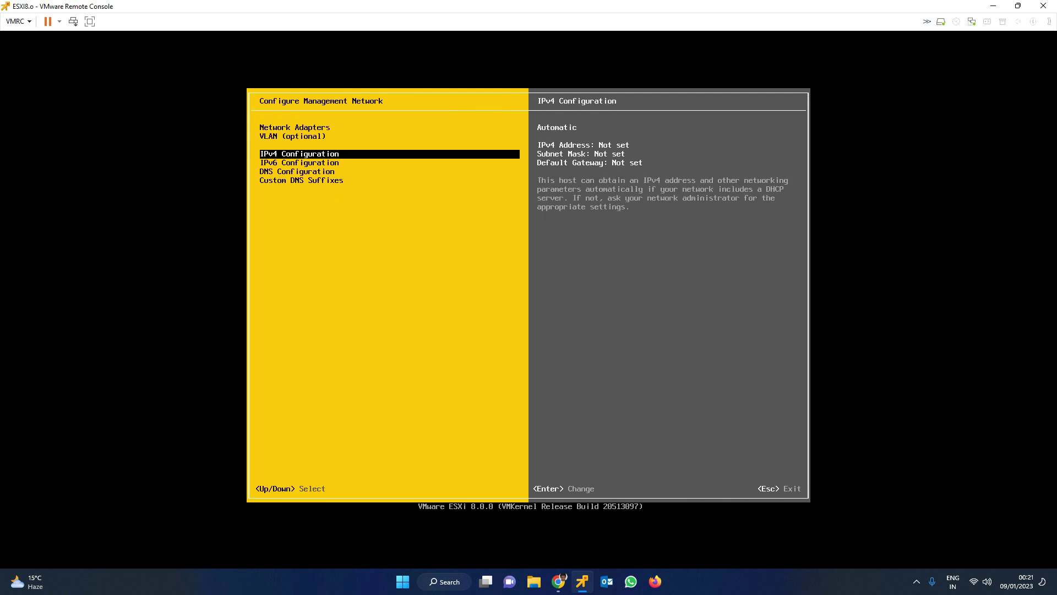
pyautogui.press('Return')
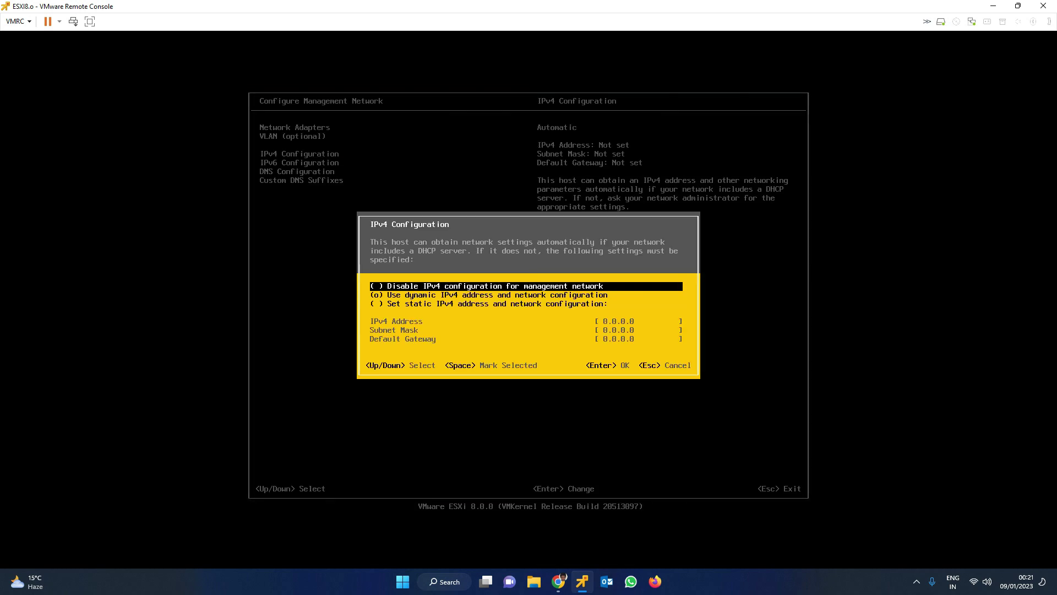
pyautogui.press('Down')
pyautogui.press('Down')
pyautogui.press('space')
pyautogui.press('Down')
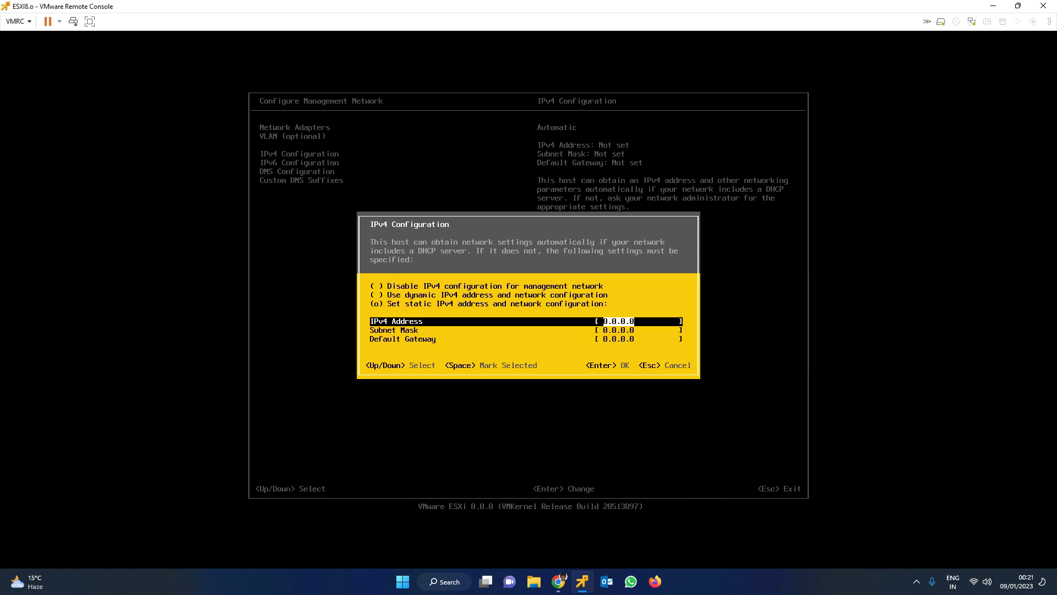
pyautogui.press('Down')
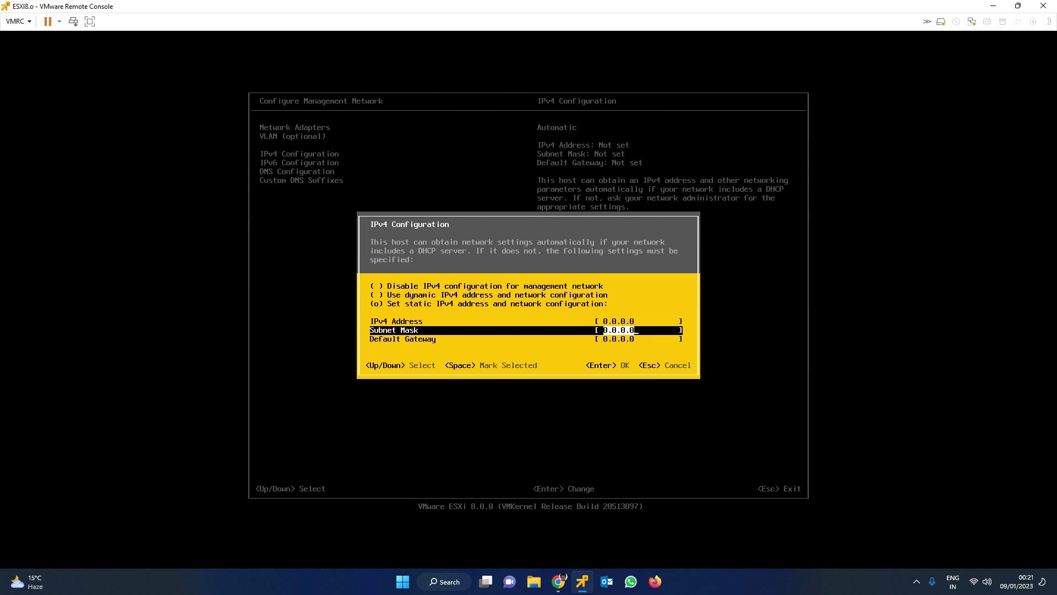
pyautogui.press('Up')
# Enter IP 192.168.29.170, mask 255.255.255.0 and gateway 192.168.29.1, then save
pyautogui.write('192')
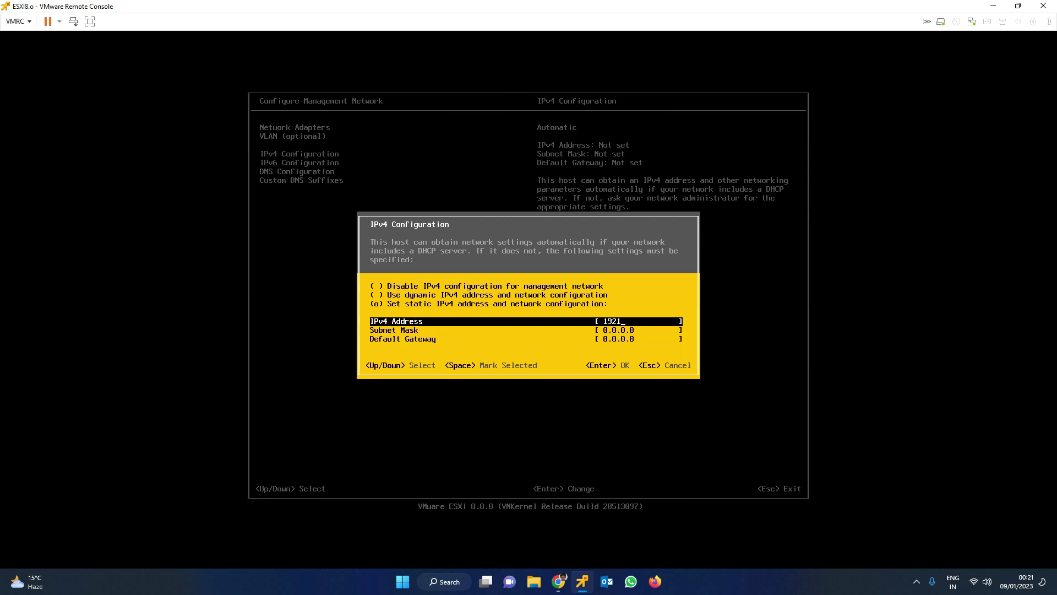
pyautogui.write('2.168.29.170')
pyautogui.press('Down')
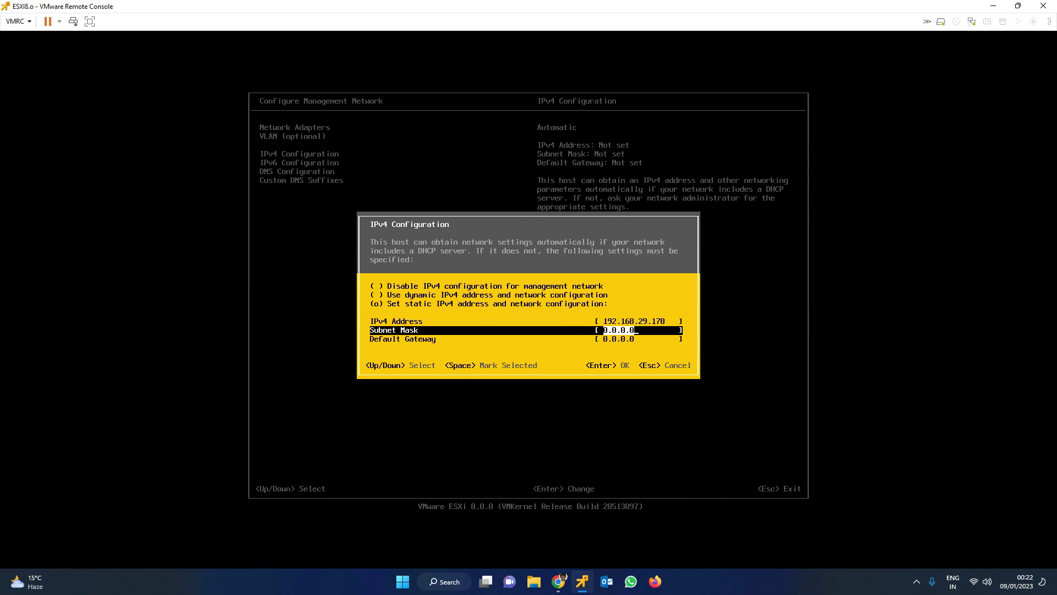
pyautogui.write('255.255.255.0')
pyautogui.press('Down')
pyautogui.write('19')
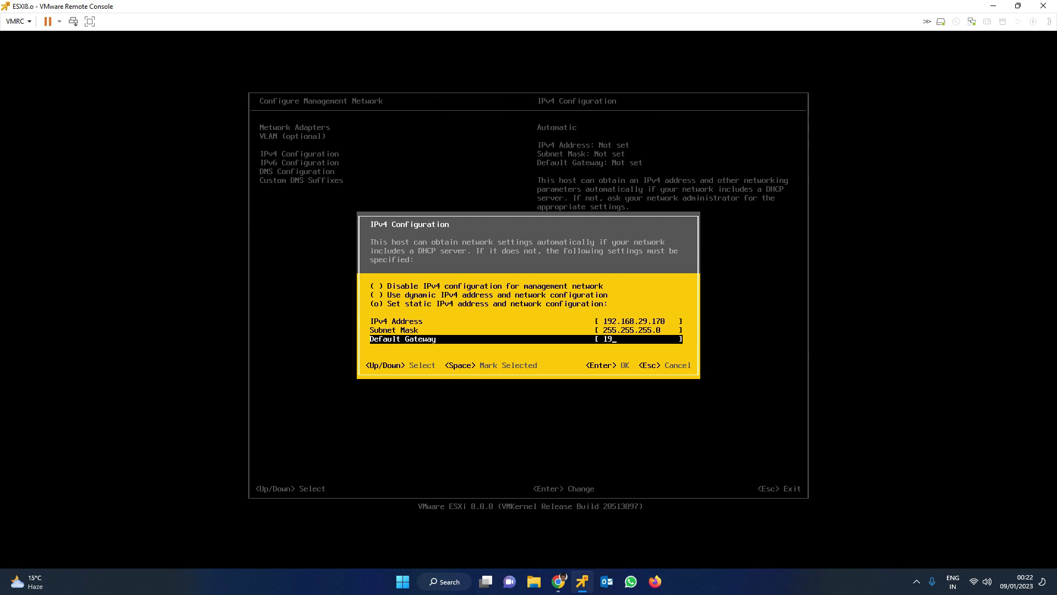
pyautogui.write('2.168.29.1')
pyautogui.press('Return')
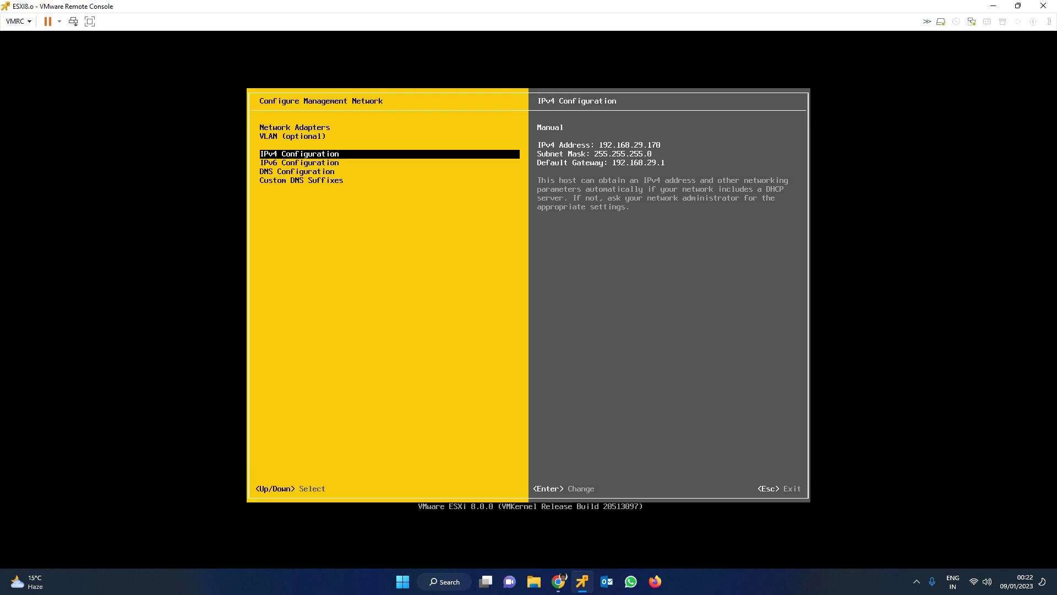
# Disable IPv6 on the management network and highlight DNS Configuration
pyautogui.press('Down')
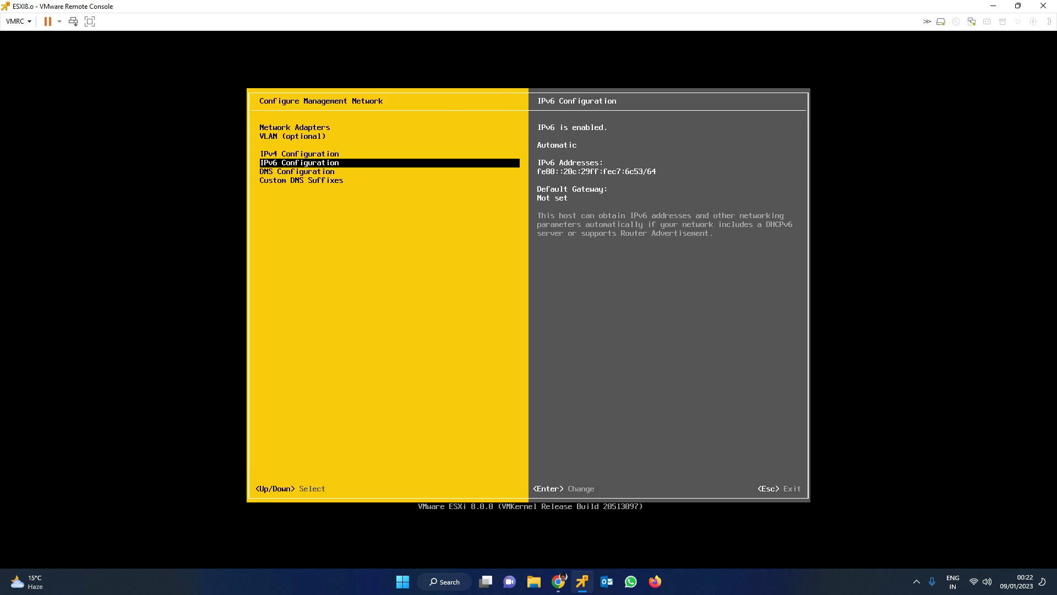
pyautogui.press('Return')
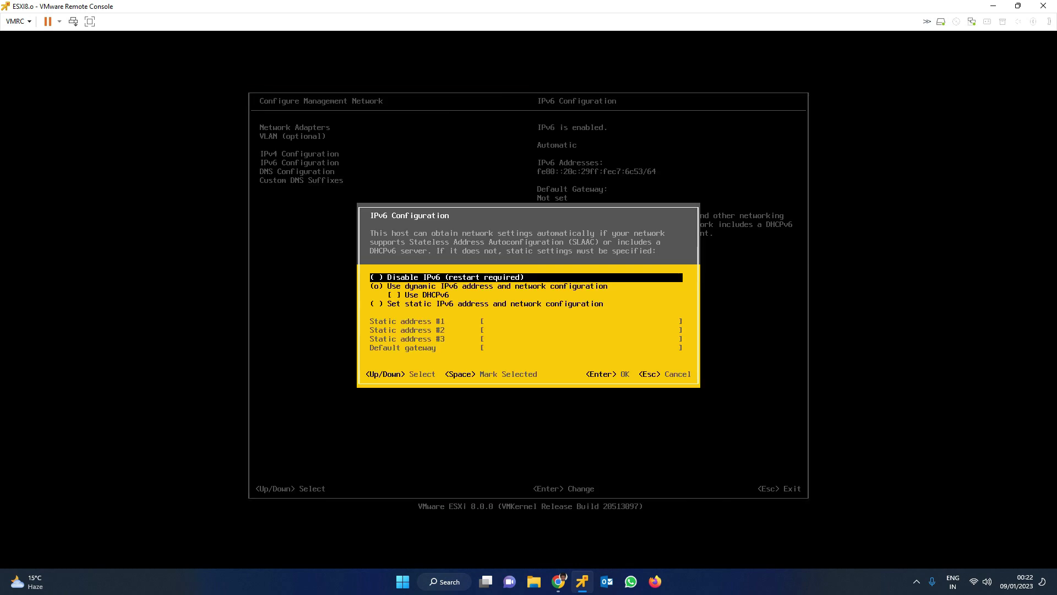
pyautogui.press('space')
pyautogui.press('Down')
pyautogui.press('Down')
pyautogui.press('Up')
pyautogui.press('Up')
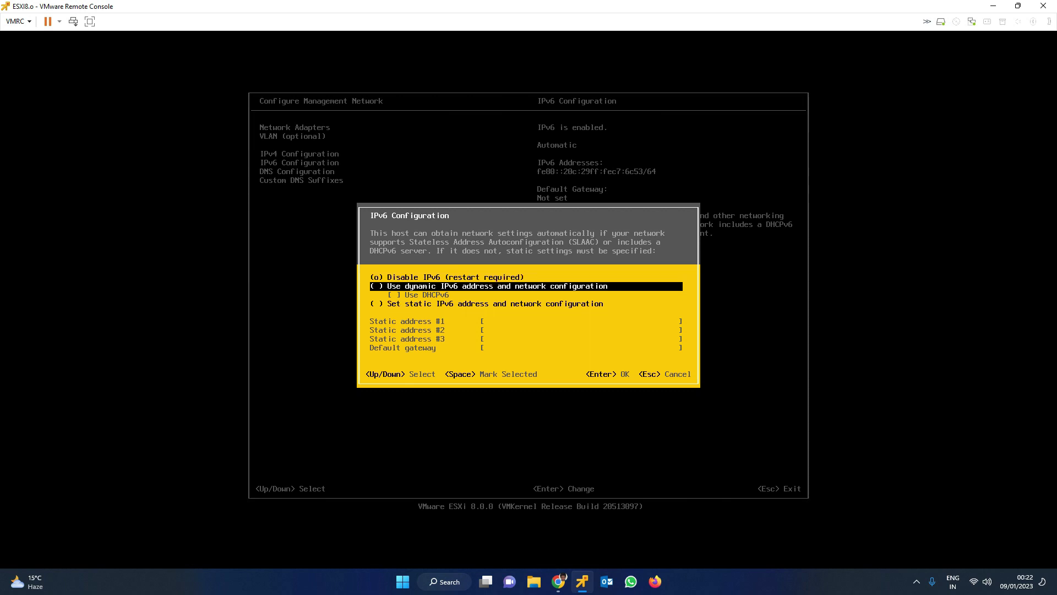
pyautogui.press('Return')
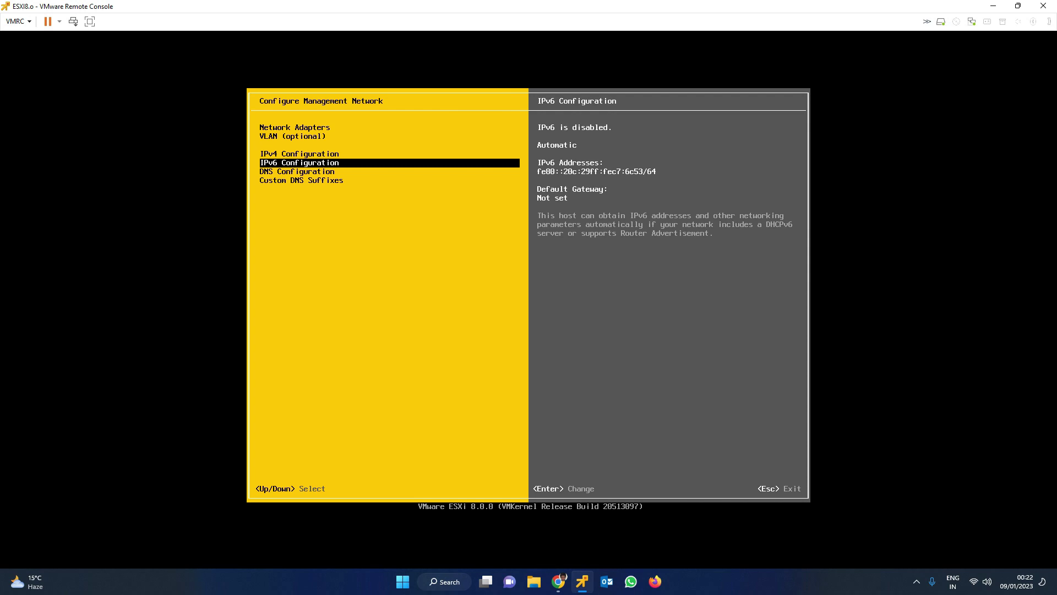
pyautogui.press('Down')
# Choose manually specified DNS servers and begin typing the primary DNS as 192.168.29
pyautogui.press('Return')
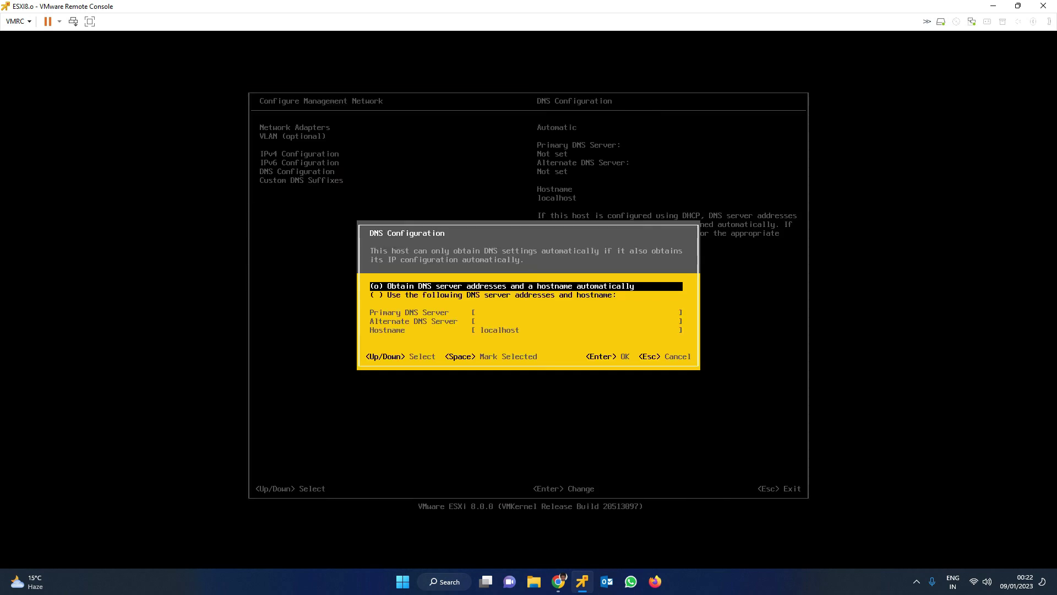
pyautogui.press('Down')
pyautogui.press('space')
pyautogui.press('Down')
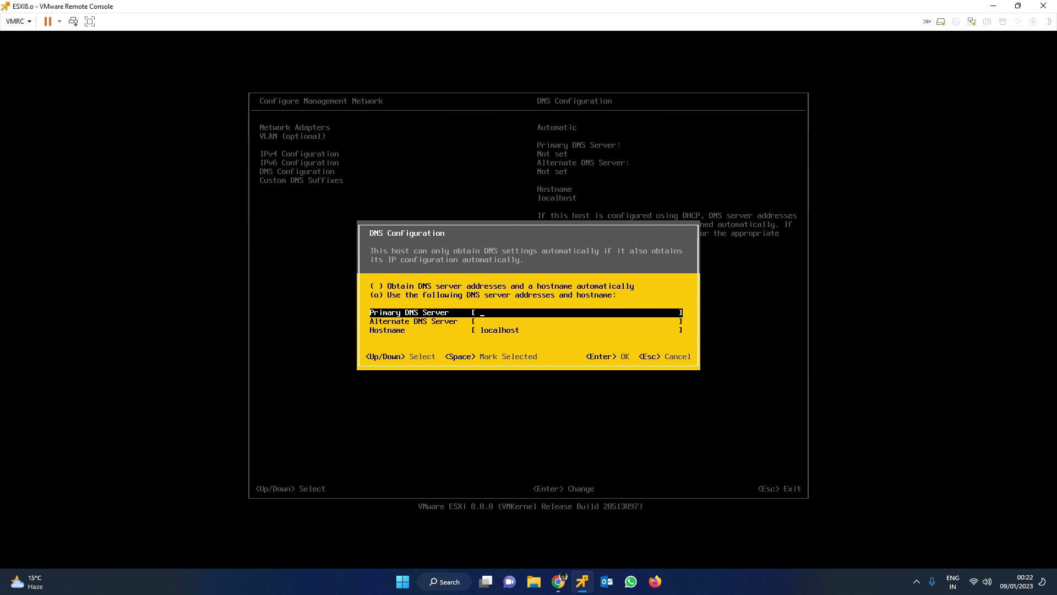
pyautogui.write('192.168.29.')
# Look up the teslagroup.co.in_DC VM's IP address, 192.168.29.160, in the Host Client
pyautogui.click(559, 582)
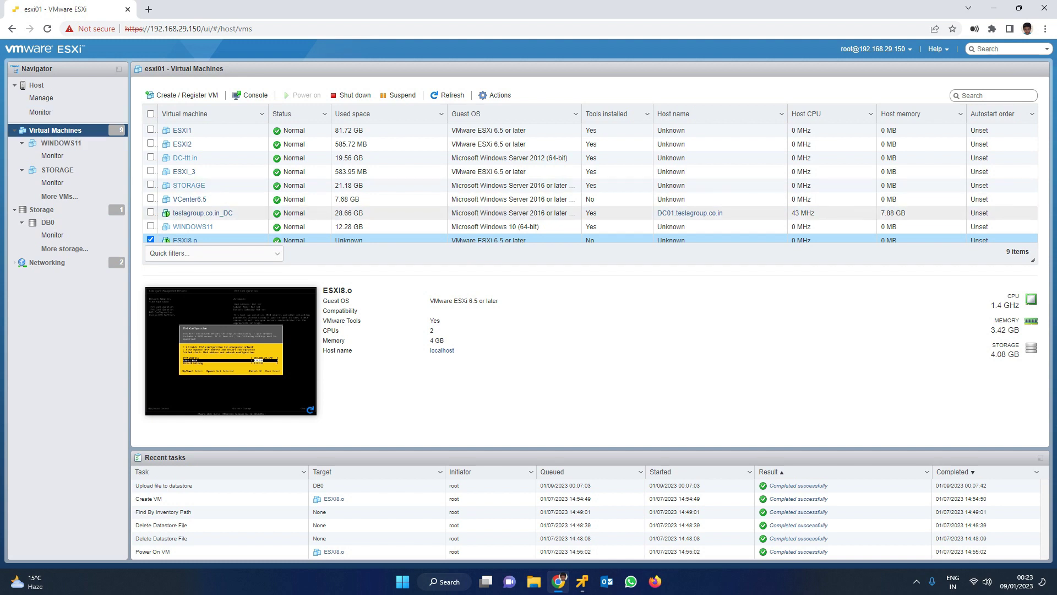
pyautogui.click(254, 213)
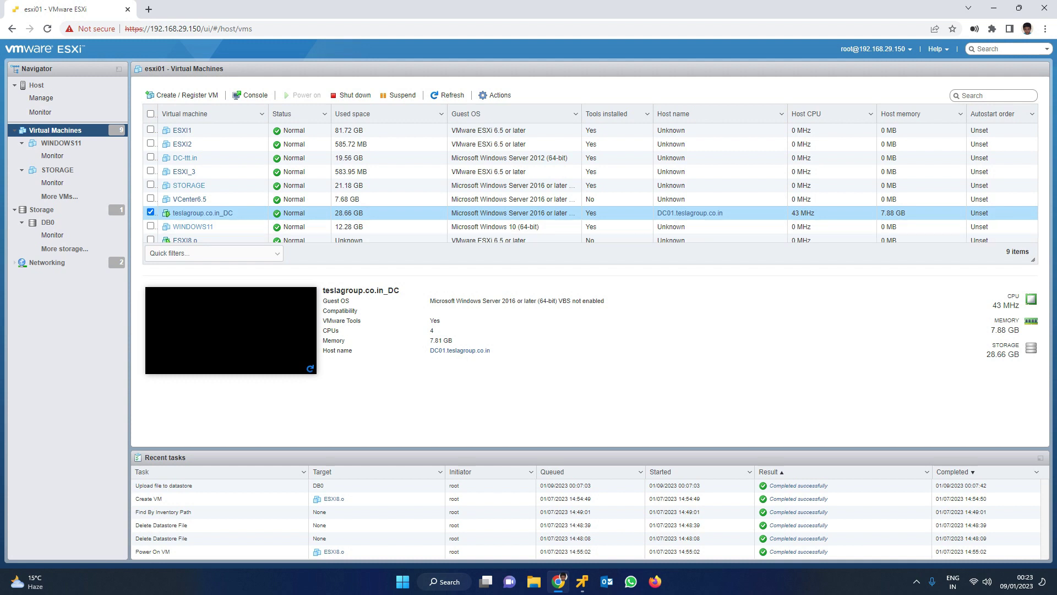
pyautogui.click(203, 213)
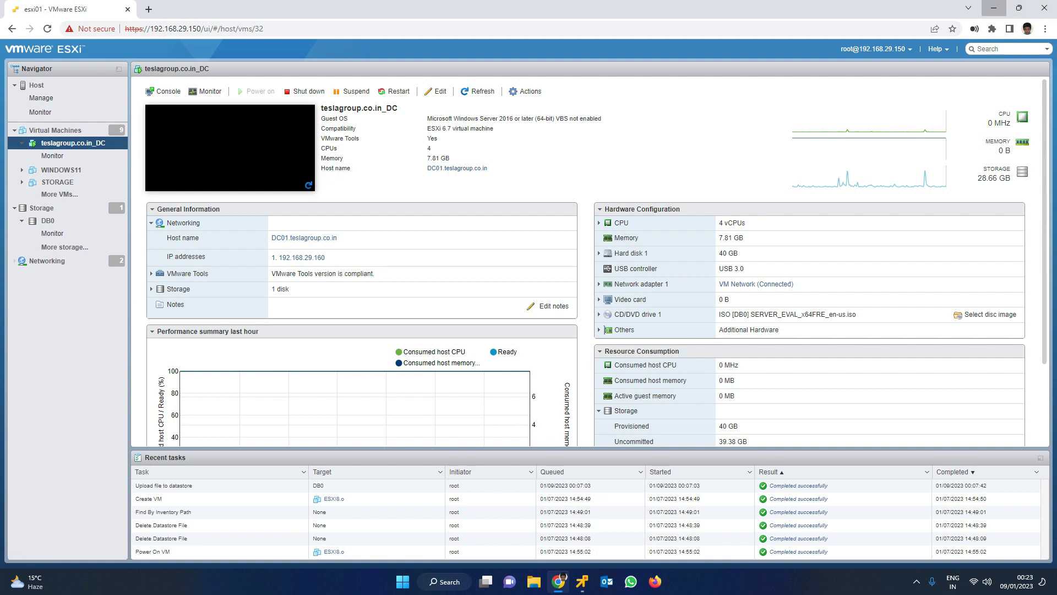
pyautogui.click(994, 8)
# Set primary DNS 192.168.29.160, alternate DNS 8.8.8.8 and hostname esxi8, then save
pyautogui.write('192.168.29.160')
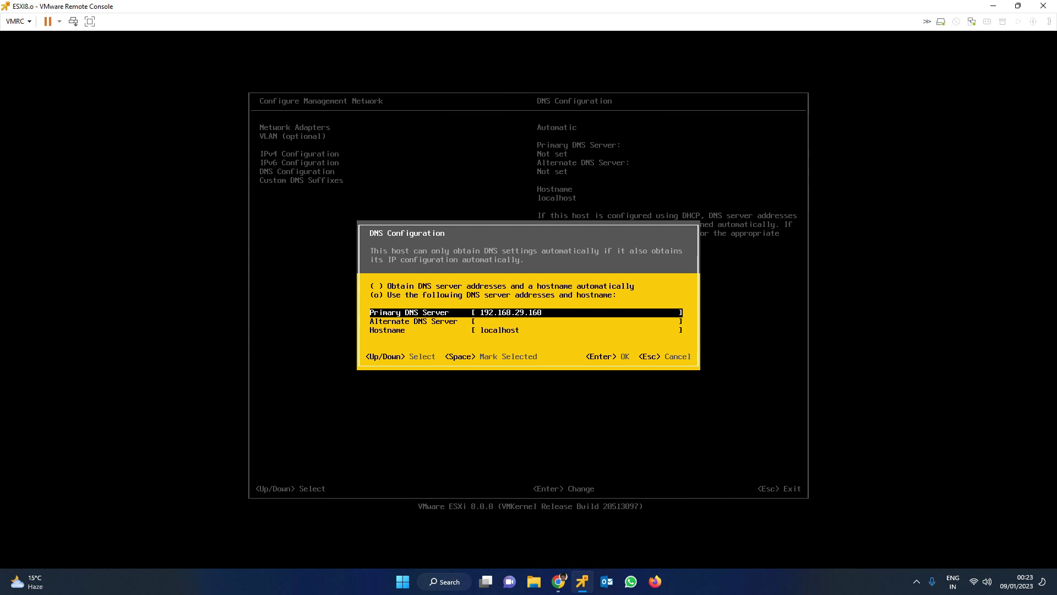
pyautogui.press('Down')
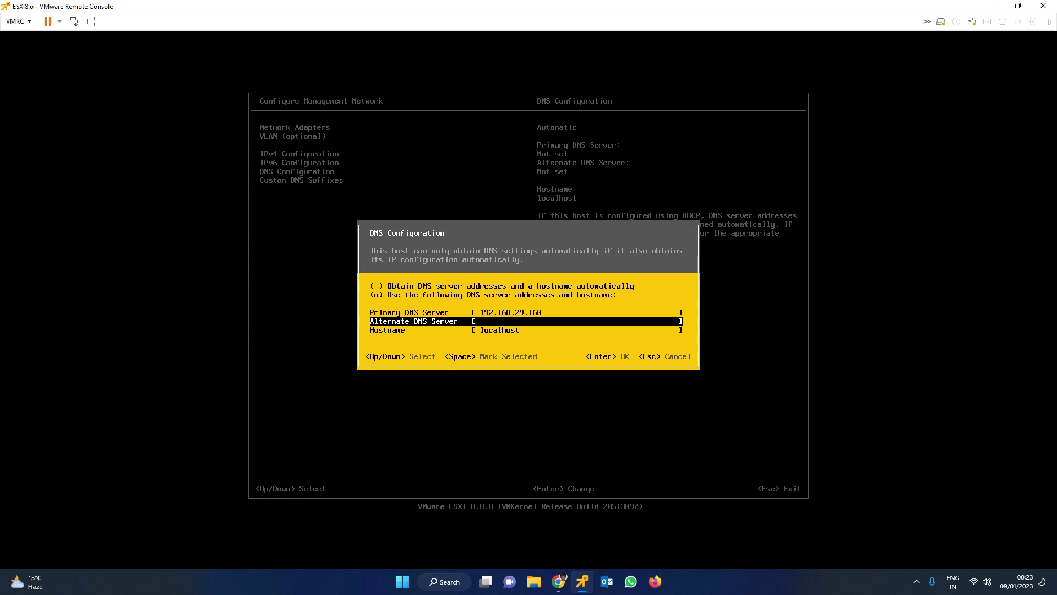
pyautogui.write('8.8.8.8')
pyautogui.press('Down')
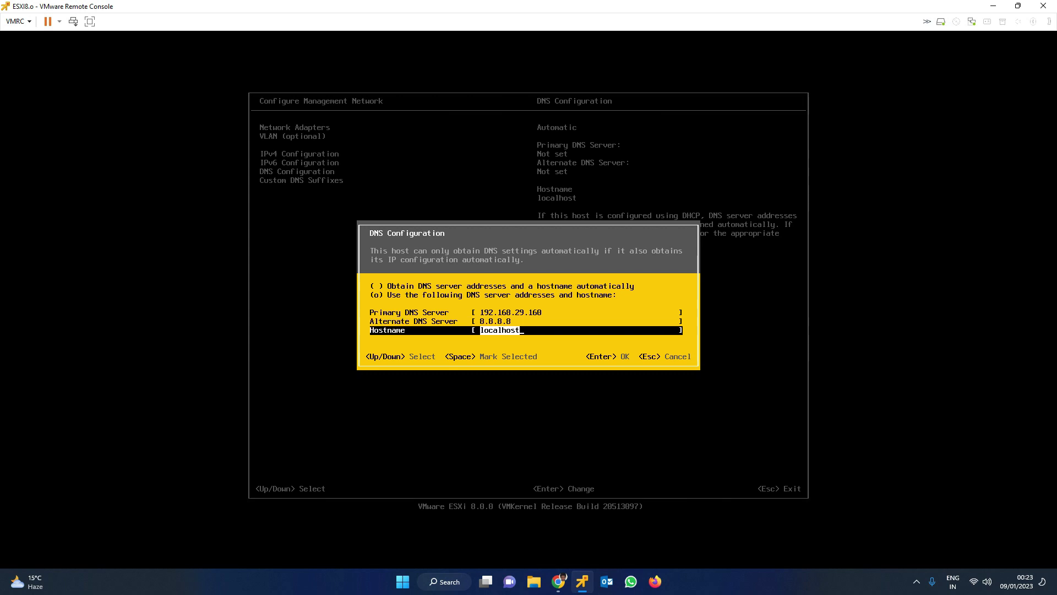
pyautogui.write('esxi8')
pyautogui.press('Return')
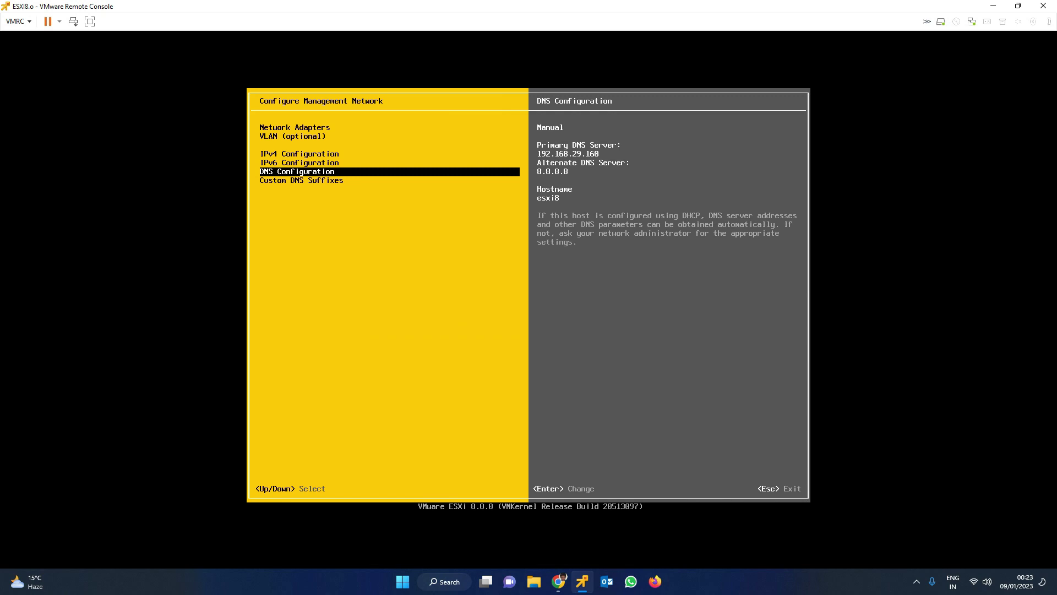
pyautogui.press('Down')
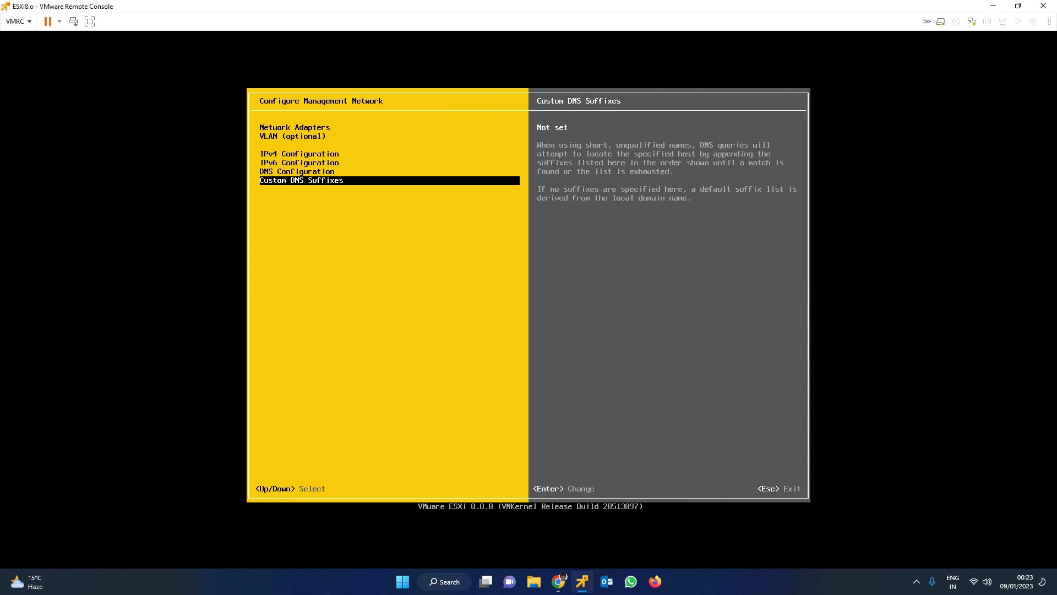
pyautogui.press('Up')
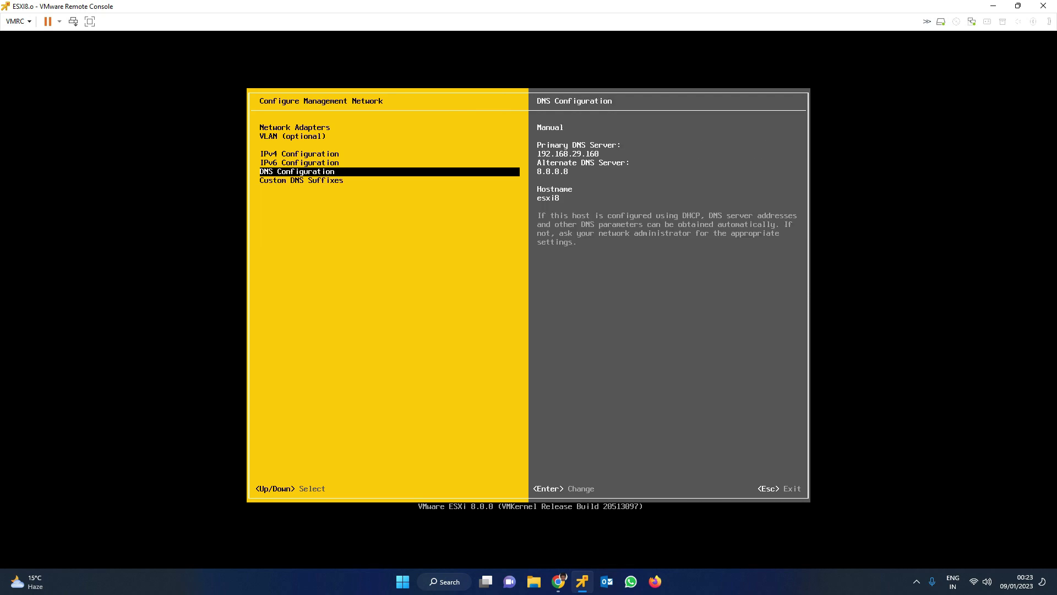
# Leave the network menu and confirm applying the changes with a host reboot
pyautogui.press('Escape')
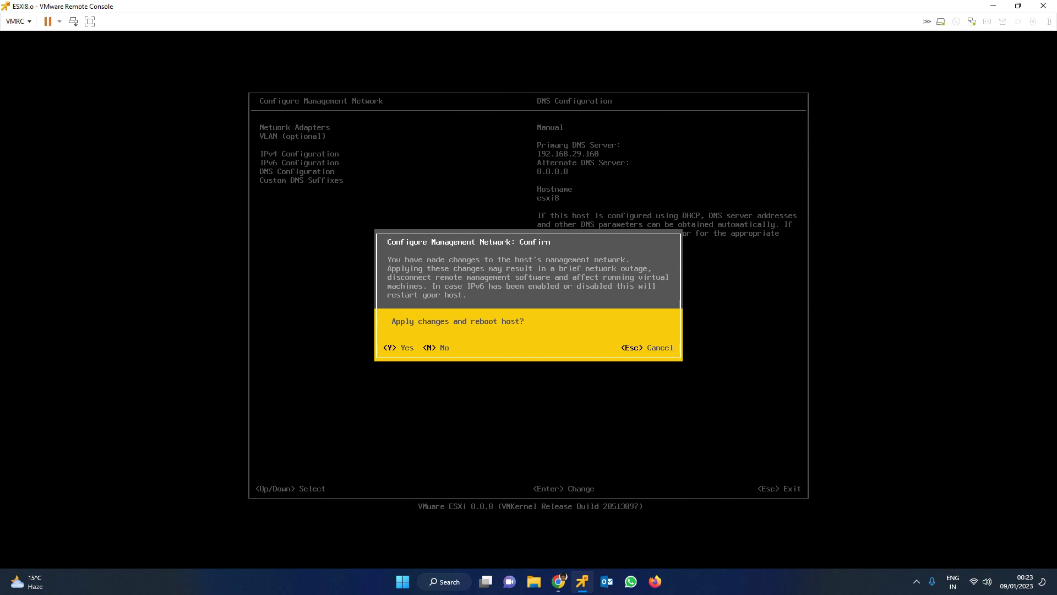
pyautogui.press('Escape')
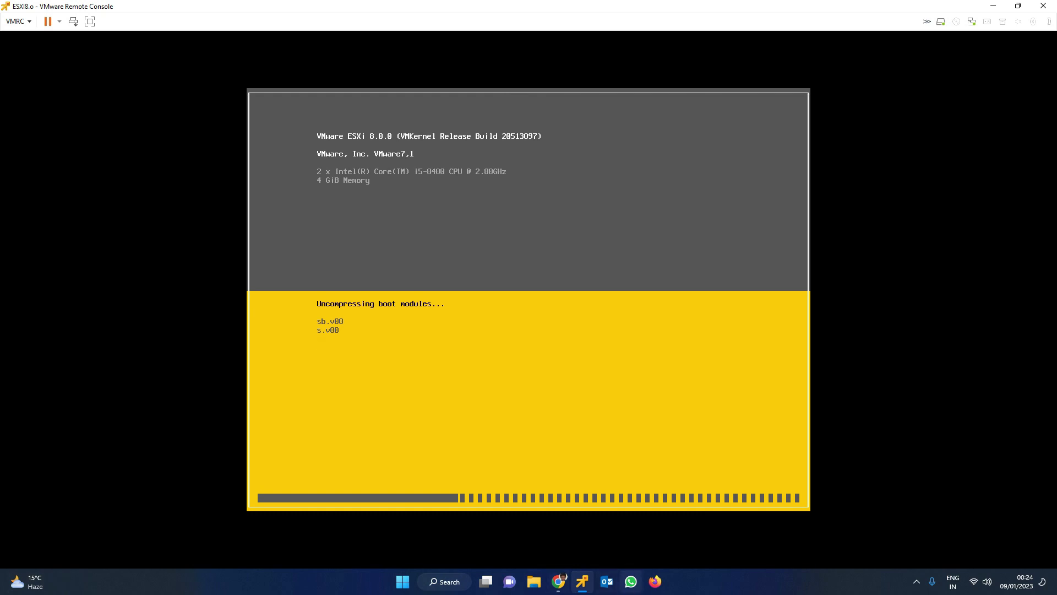
# Open Edit settings for the ESXI8.o VM from the Virtual Machines list
pyautogui.click(559, 582)
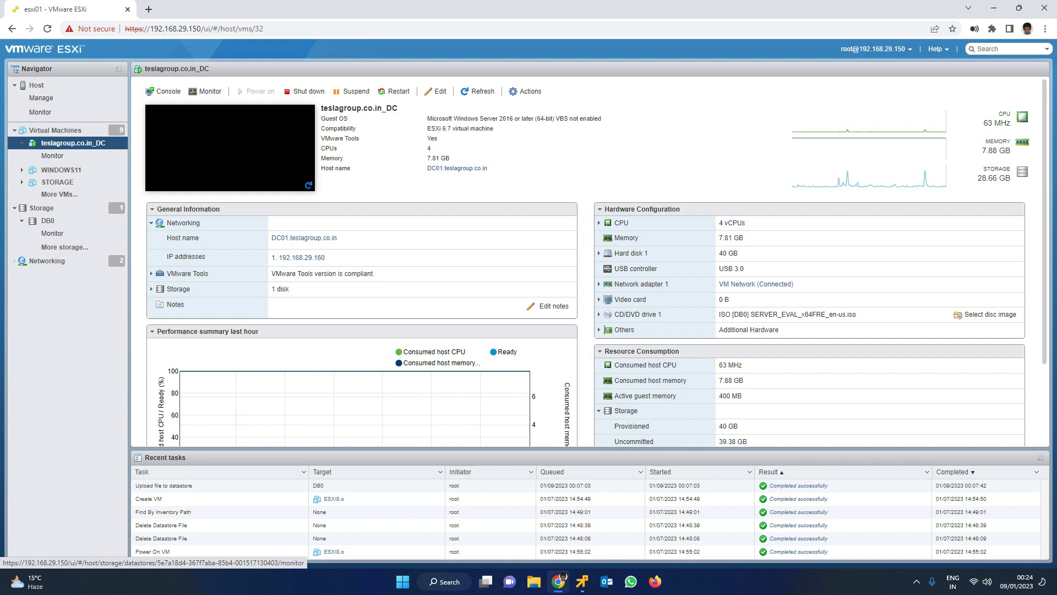
pyautogui.click(61, 131)
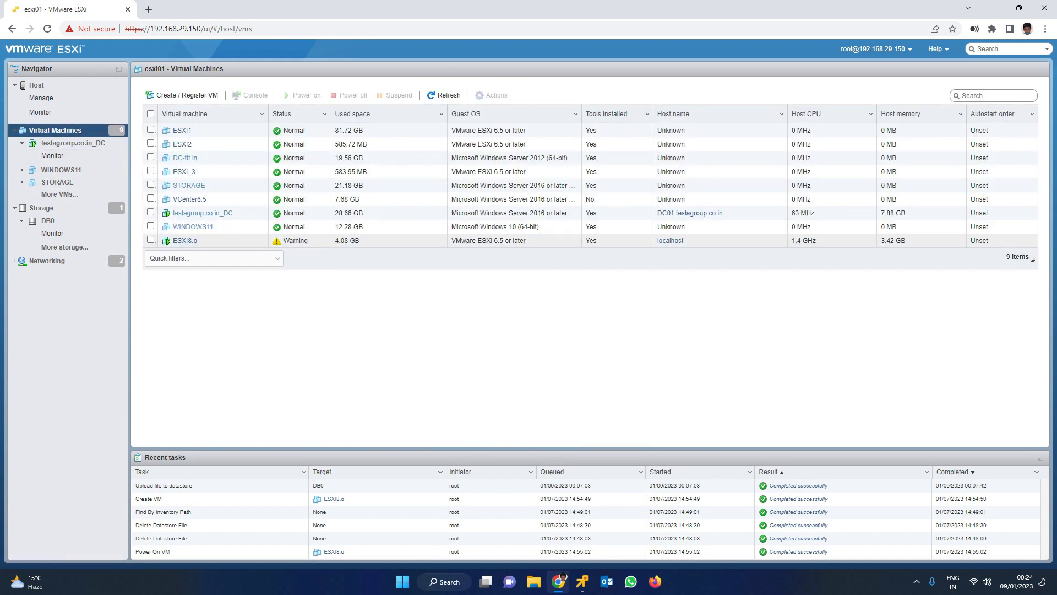
pyautogui.click(151, 239)
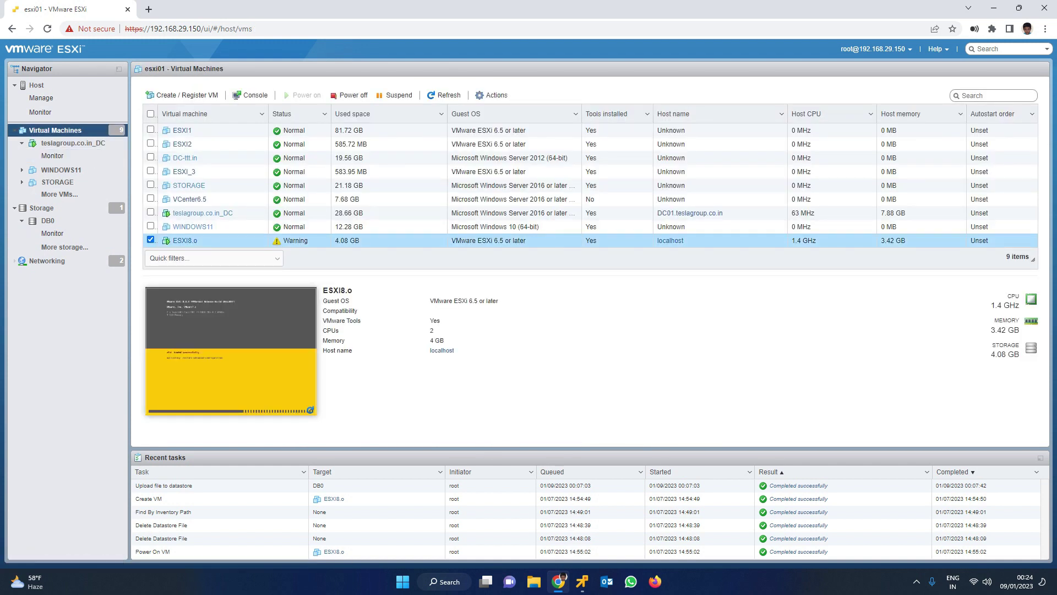
pyautogui.rightClick(212, 240)
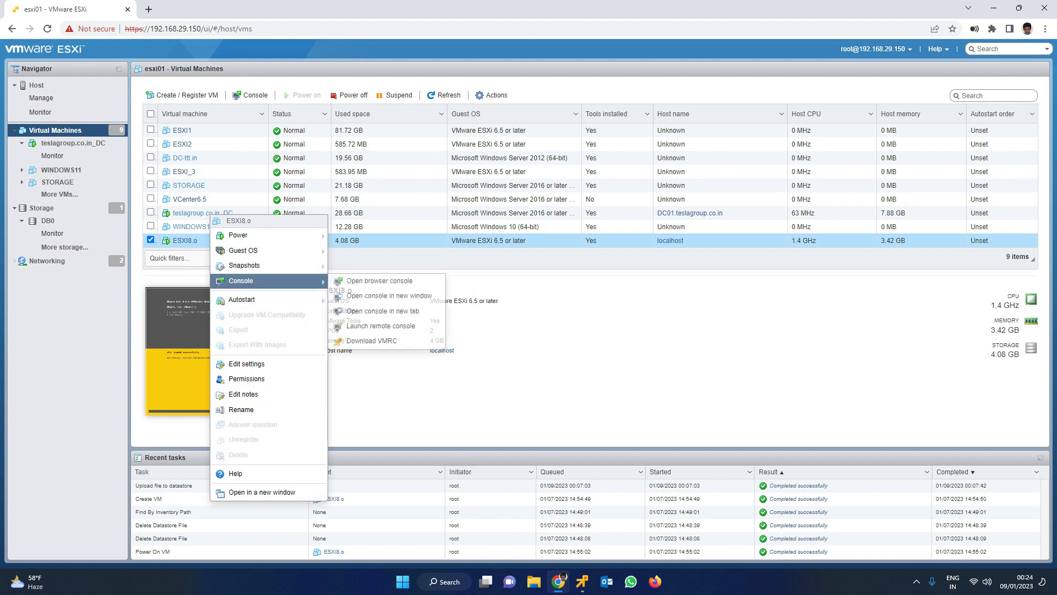
pyautogui.moveTo(245, 251)
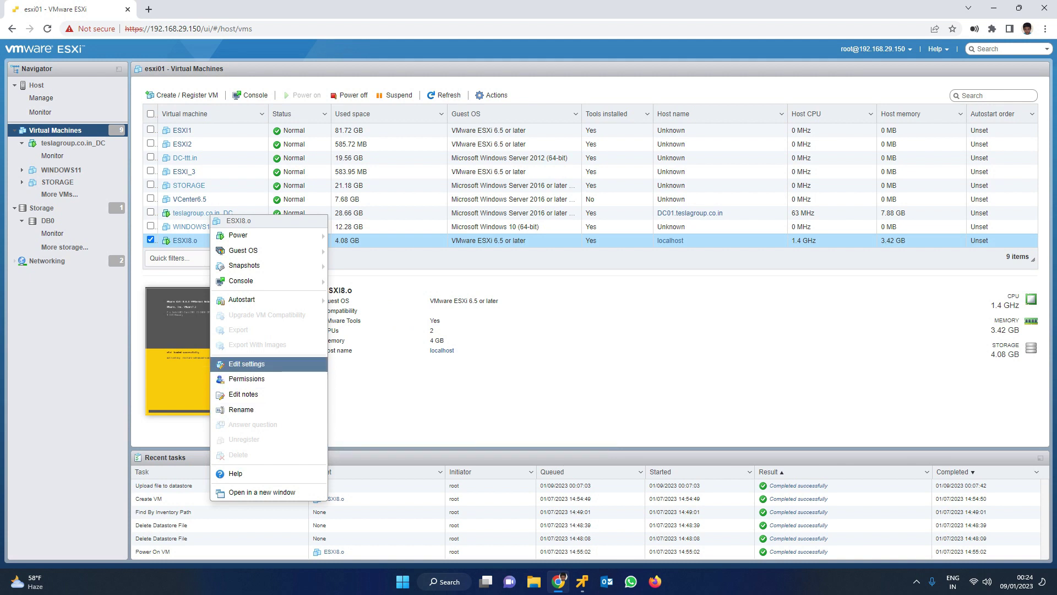
pyautogui.click(247, 364)
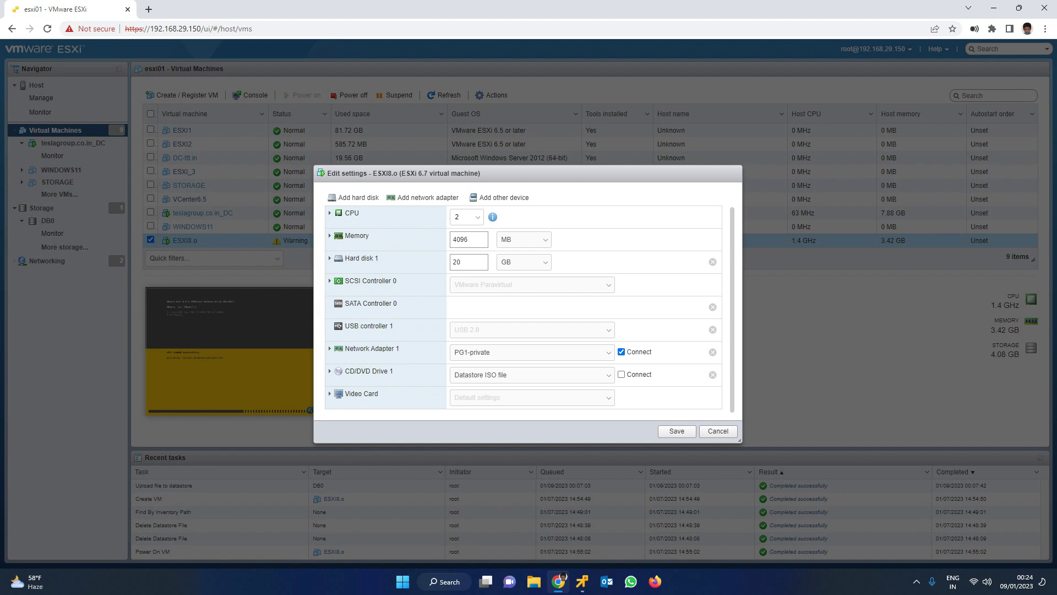
# Connect ESXI8.o's network adapter to VM Network, save, and launch its console
pyautogui.click(531, 352)
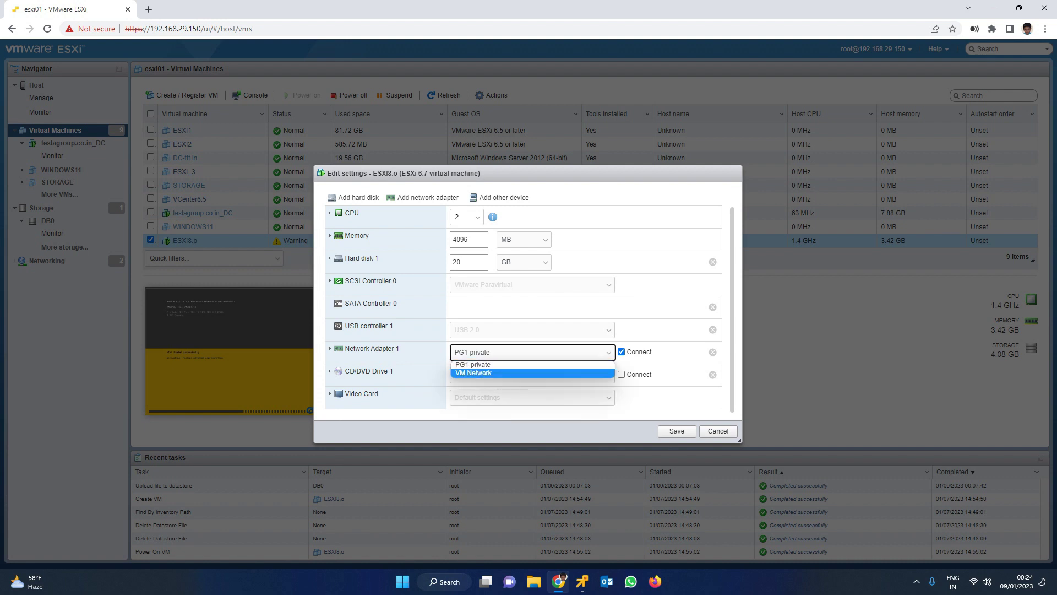
pyautogui.click(479, 373)
pyautogui.click(677, 431)
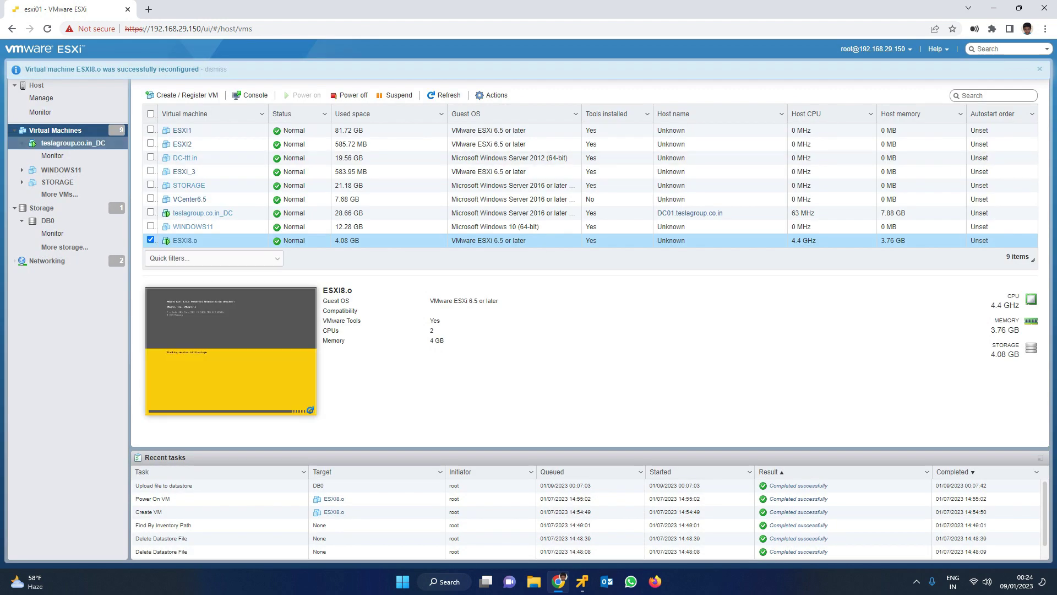
pyautogui.click(190, 241)
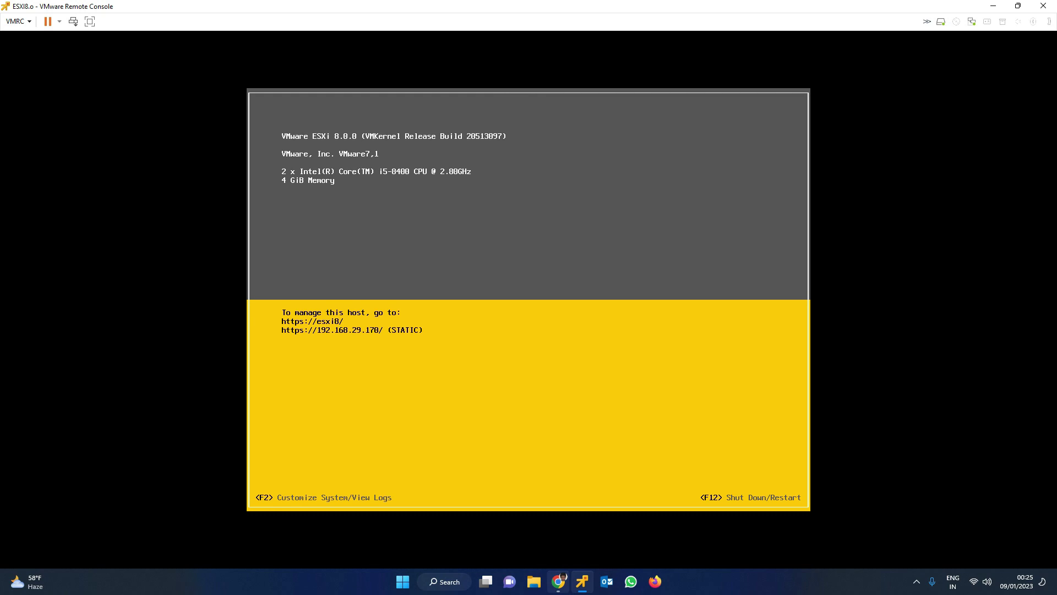
# Ping 192.168.29.170 from the Windows Run prompt, then return to Chrome
pyautogui.press('super+r')
pyautogui.write('ping 192')
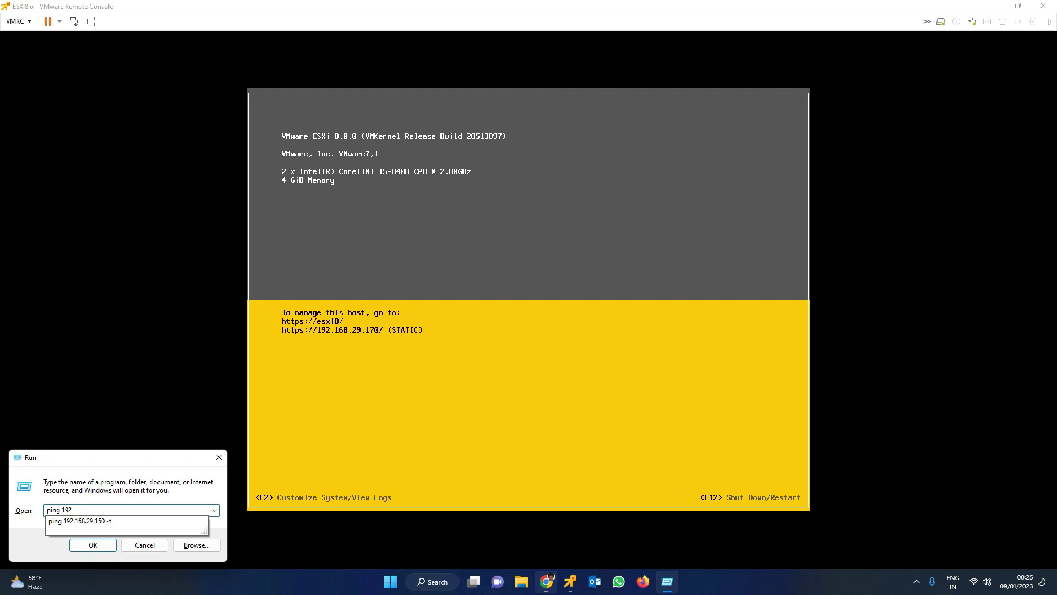
pyautogui.write('.168.29.170')
pyautogui.press('Return')
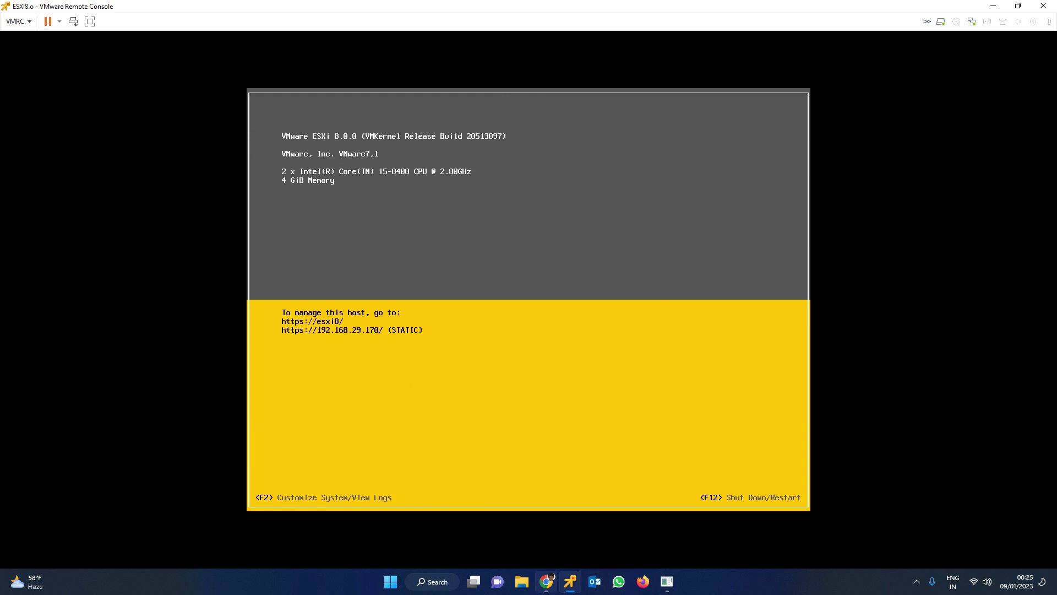
pyautogui.click(546, 581)
# In a new tab, load 192.168.29.170 and proceed past the certificate warnings to the login page
pyautogui.click(148, 9)
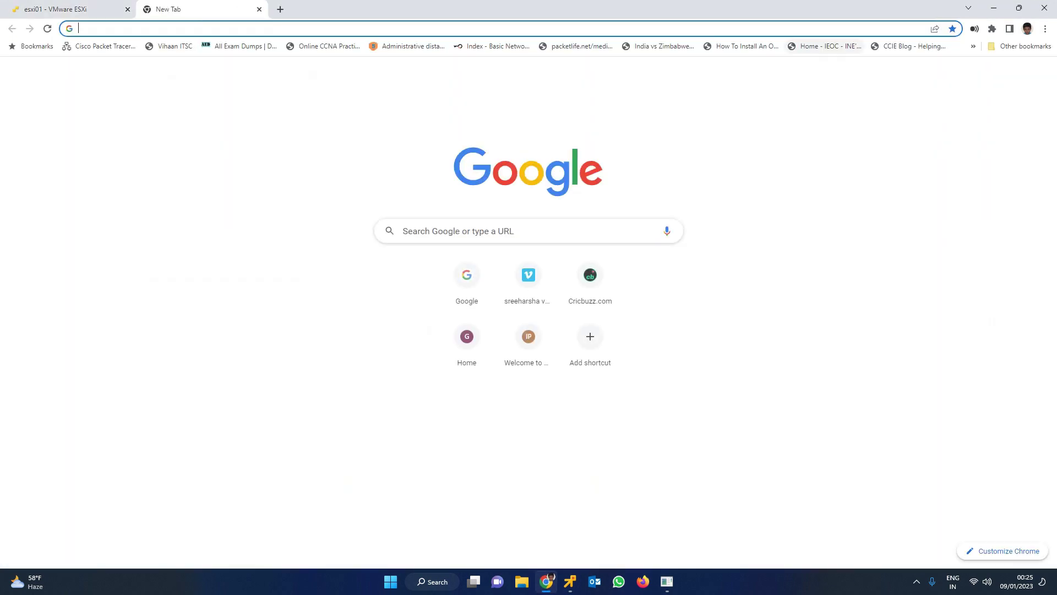
pyautogui.write('192.')
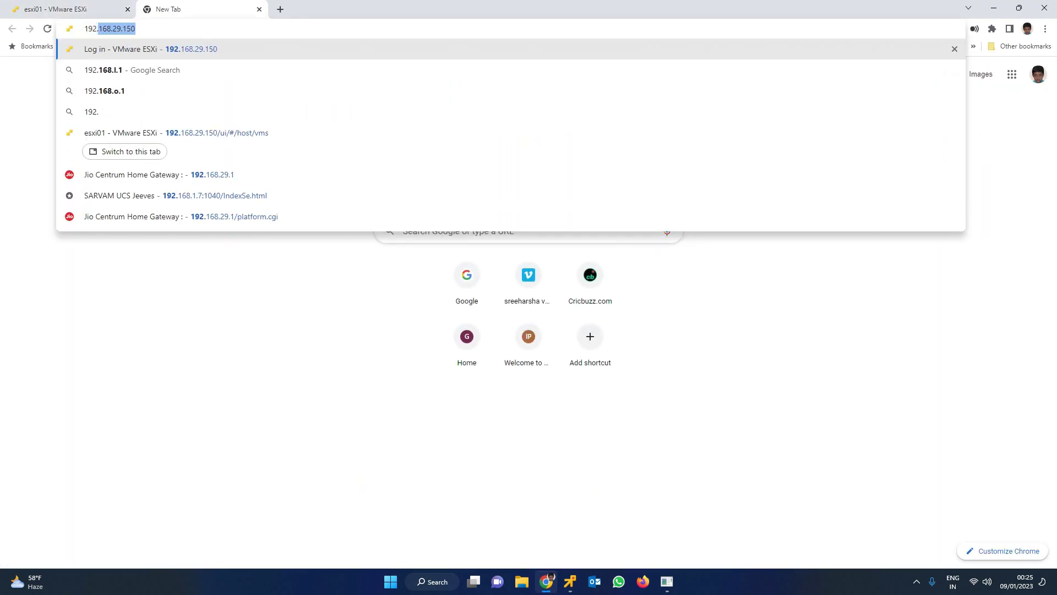
pyautogui.write('168.29.170')
pyautogui.press('Return')
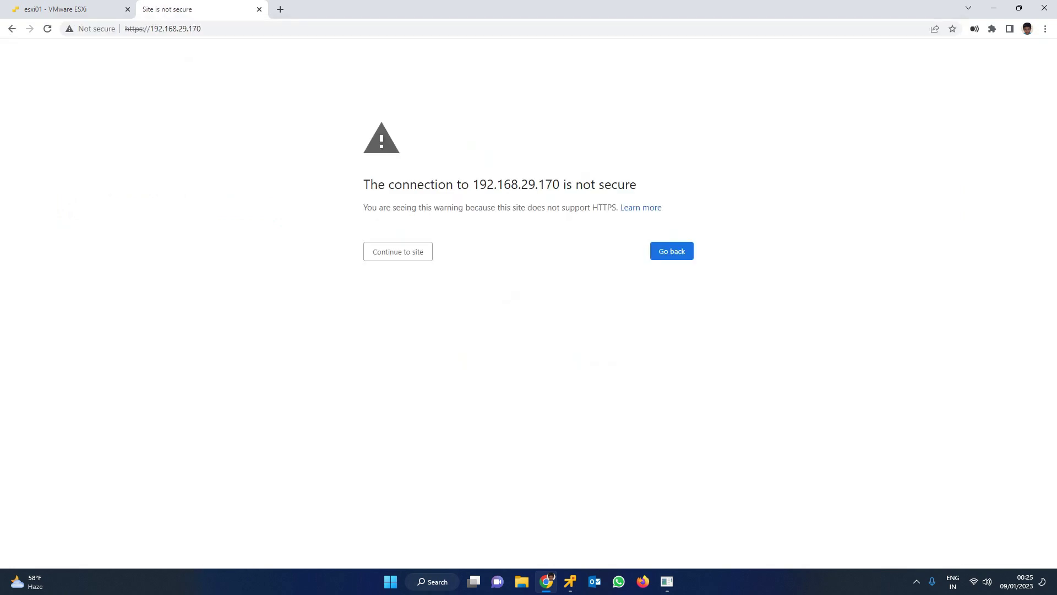
pyautogui.click(398, 251)
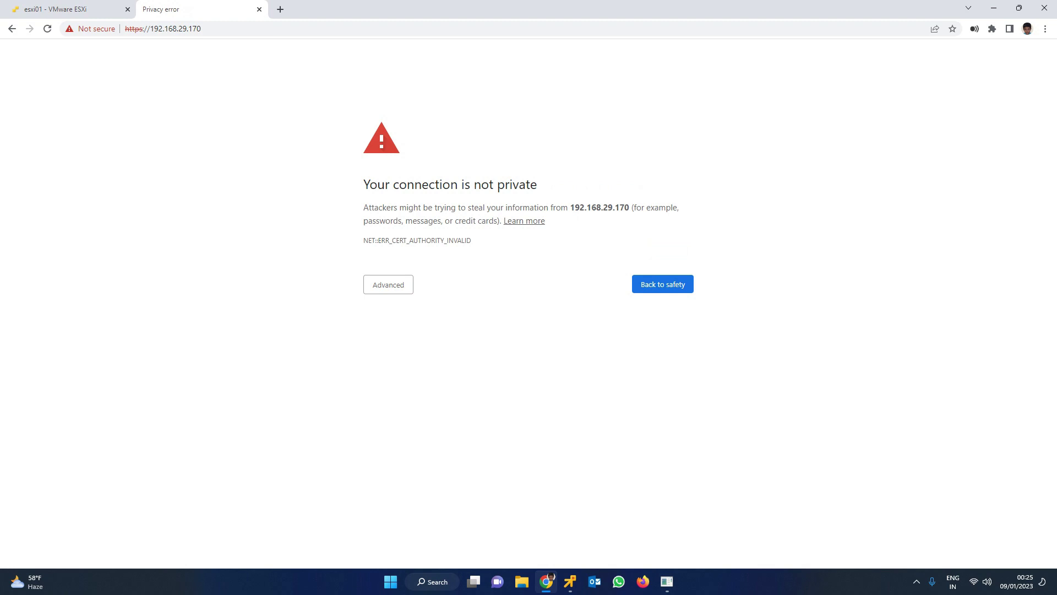
pyautogui.click(388, 284)
pyautogui.click(419, 369)
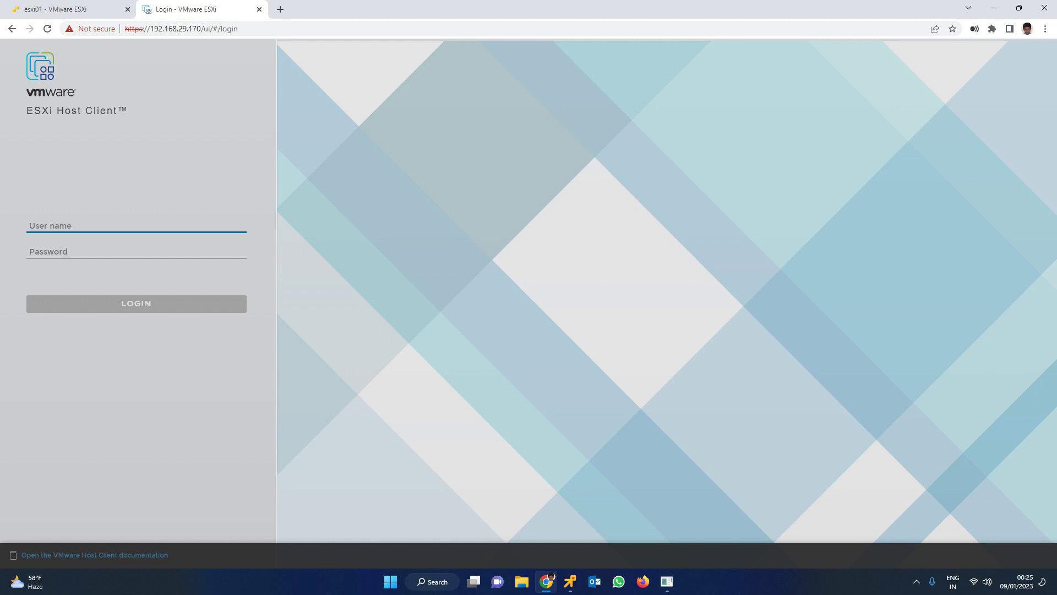
# Log in to the esxi8 host as root with the account password
pyautogui.write('root')
pyautogui.press('Tab')
pyautogui.write('*******')
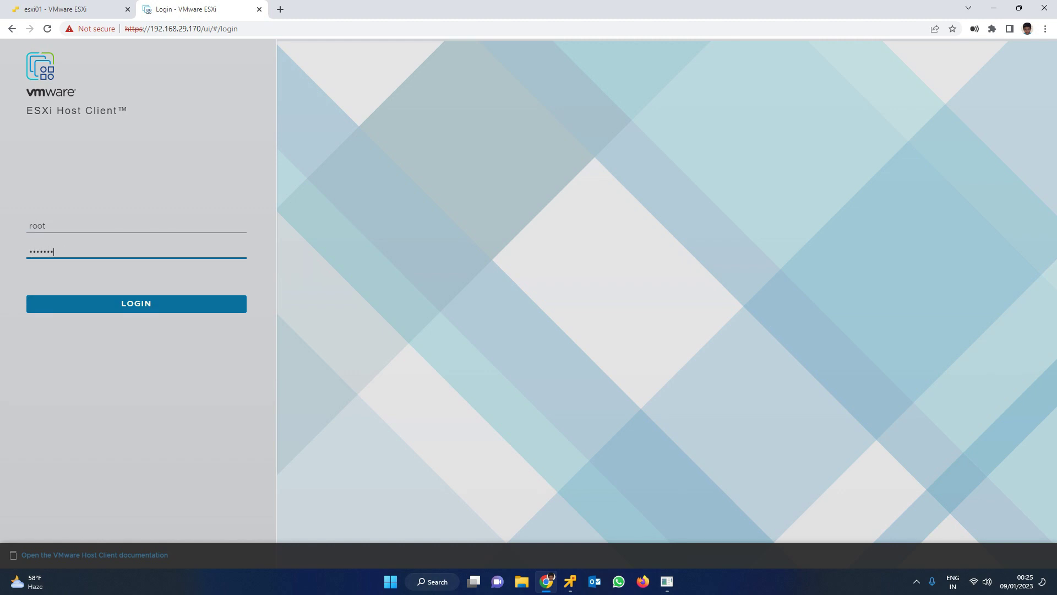
pyautogui.press('Return')
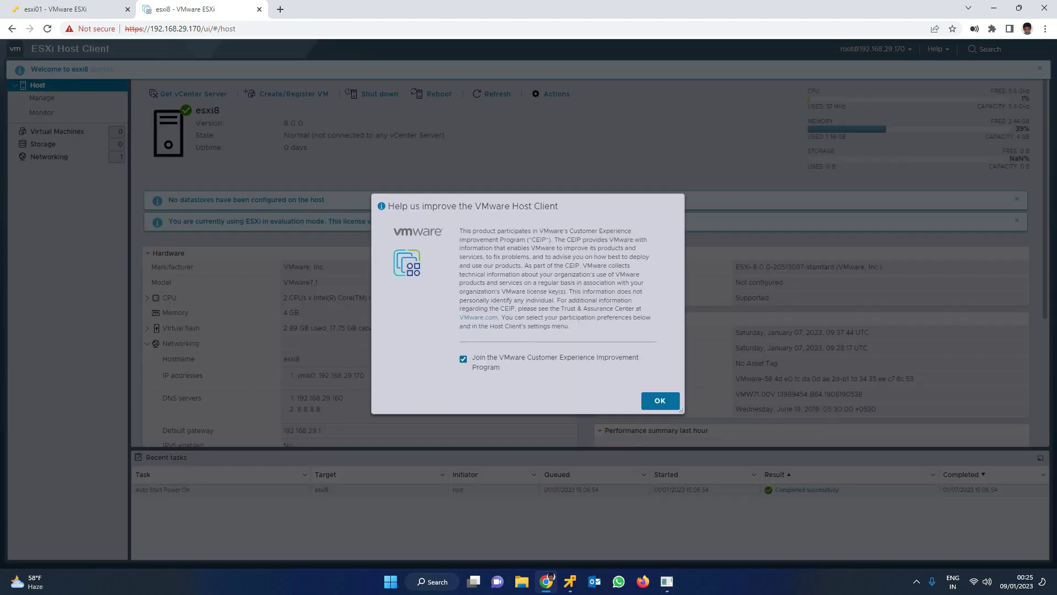
# Dismiss the CEIP prompt and open the host's Manage advanced settings
pyautogui.click(660, 401)
pyautogui.scroll(-3, 589, 264)
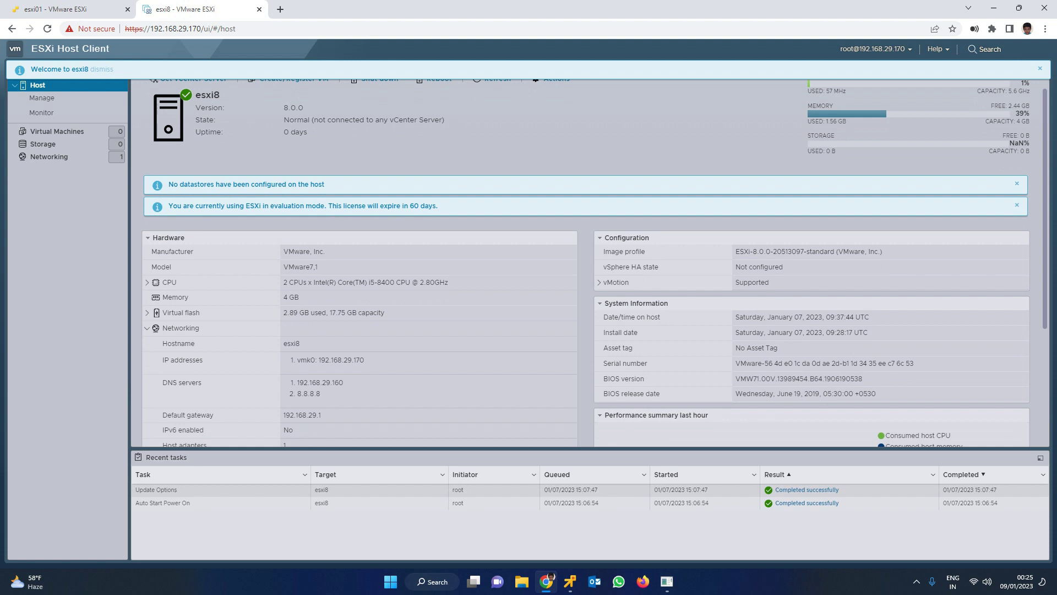
pyautogui.scroll(3, 589, 264)
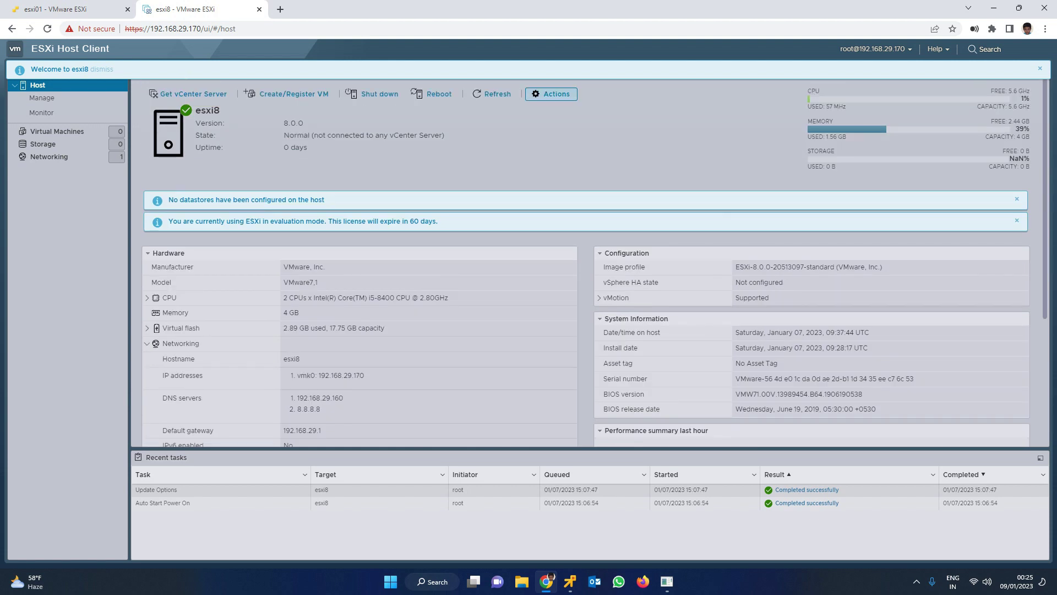
pyautogui.click(42, 97)
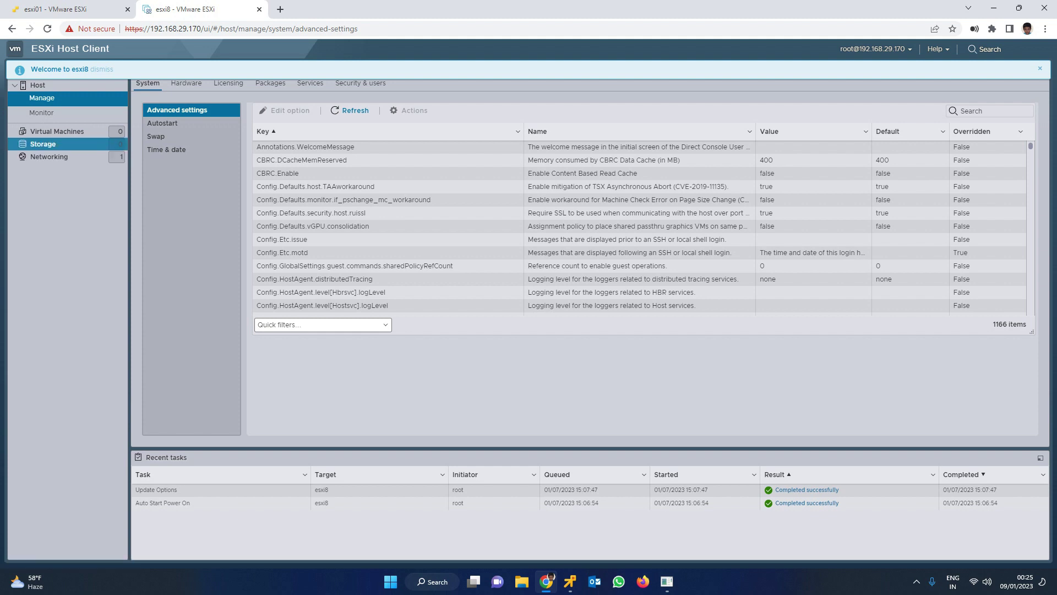
# Browse the empty virtual machine and datastore lists and the port groups, then review the esxi8 summary
pyautogui.click(57, 131)
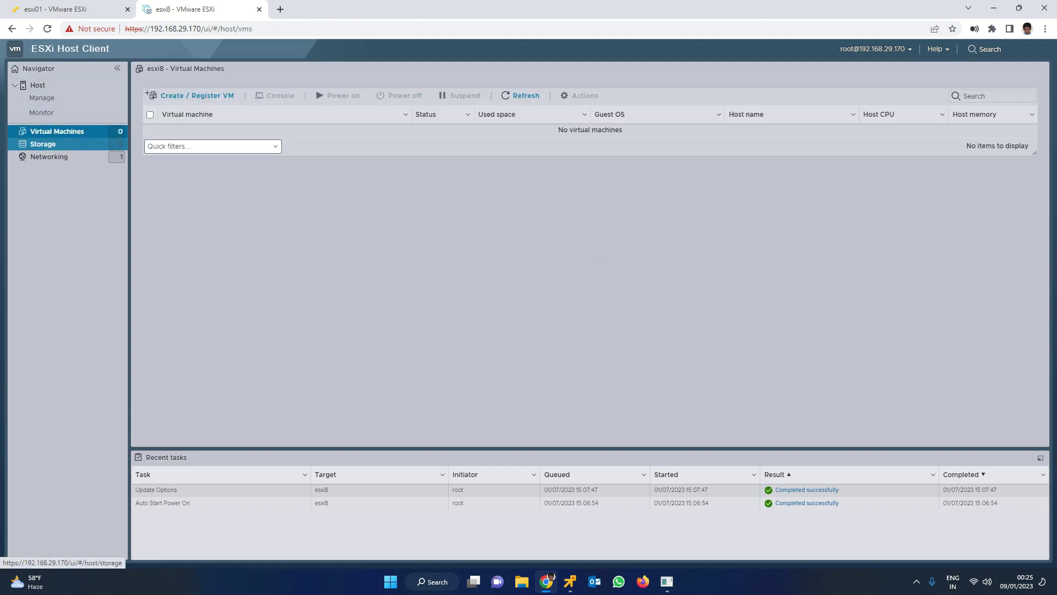
pyautogui.click(43, 144)
pyautogui.click(49, 157)
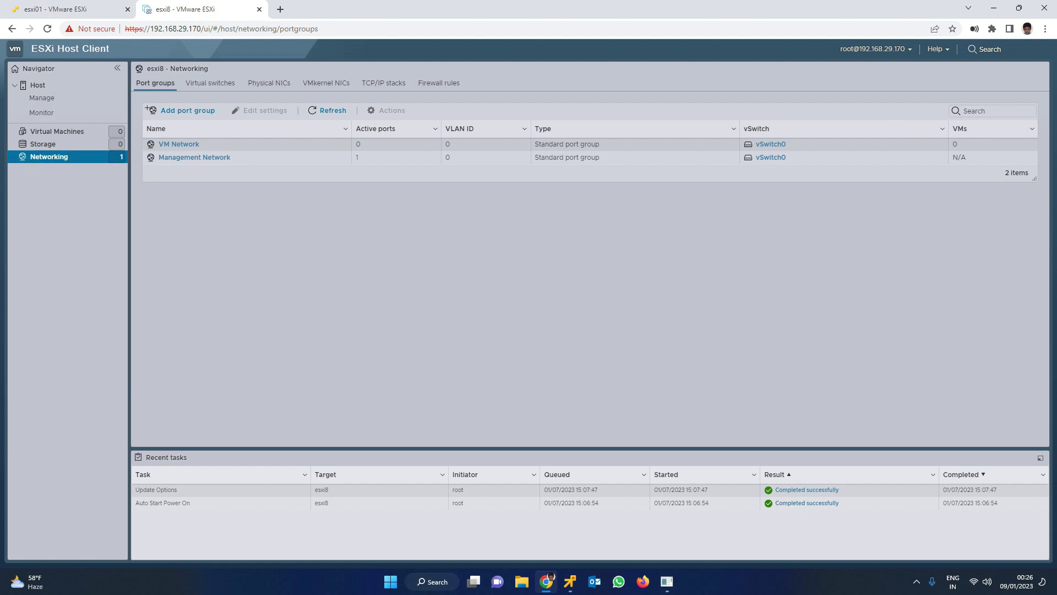
pyautogui.click(37, 85)
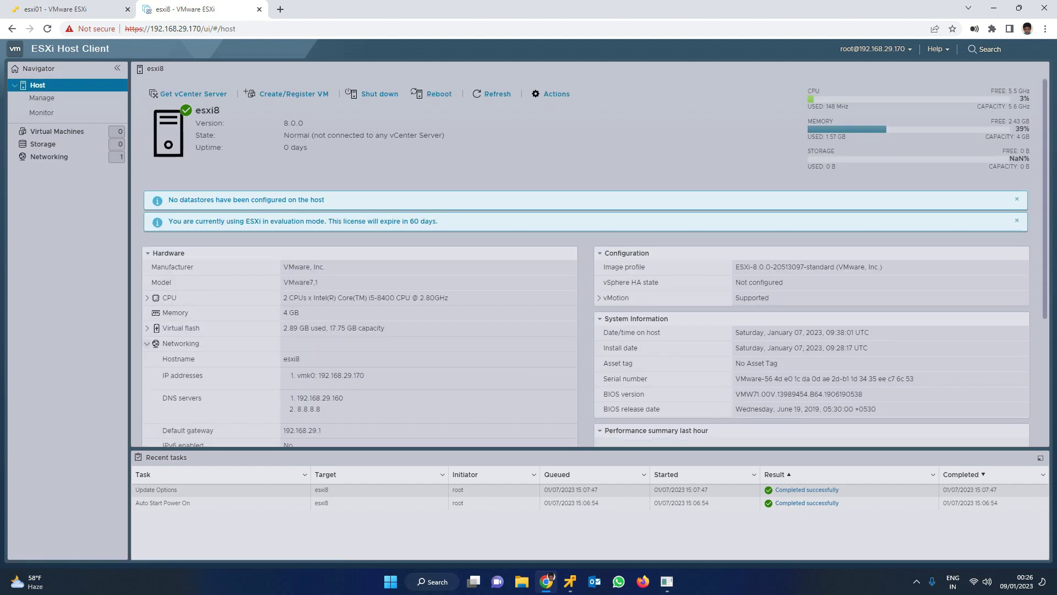
pyautogui.moveTo(337, 135); pyautogui.dragTo(444, 135)
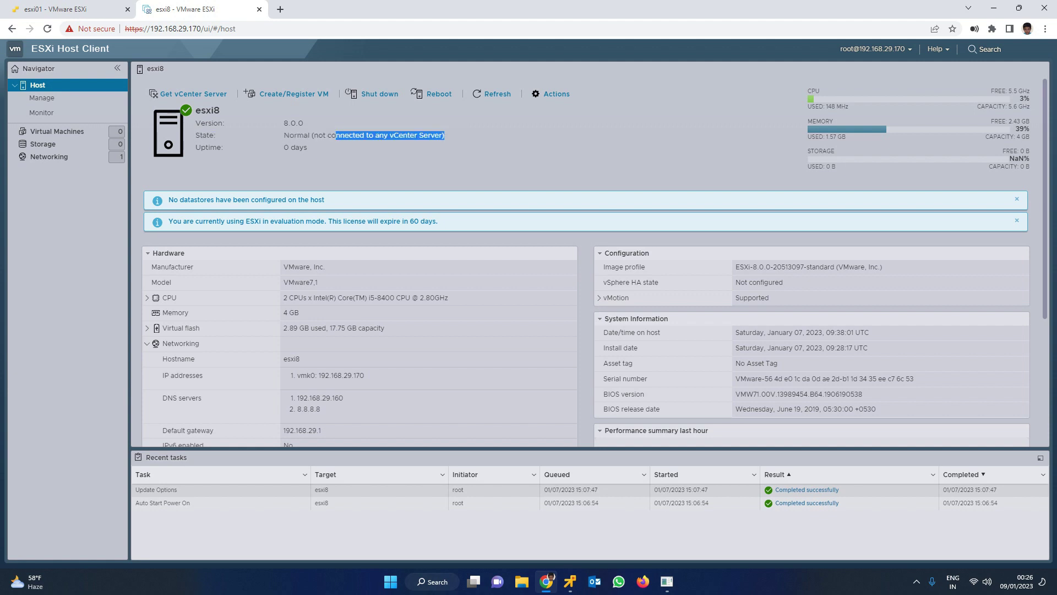
pyautogui.scroll(-3, 743, 385)
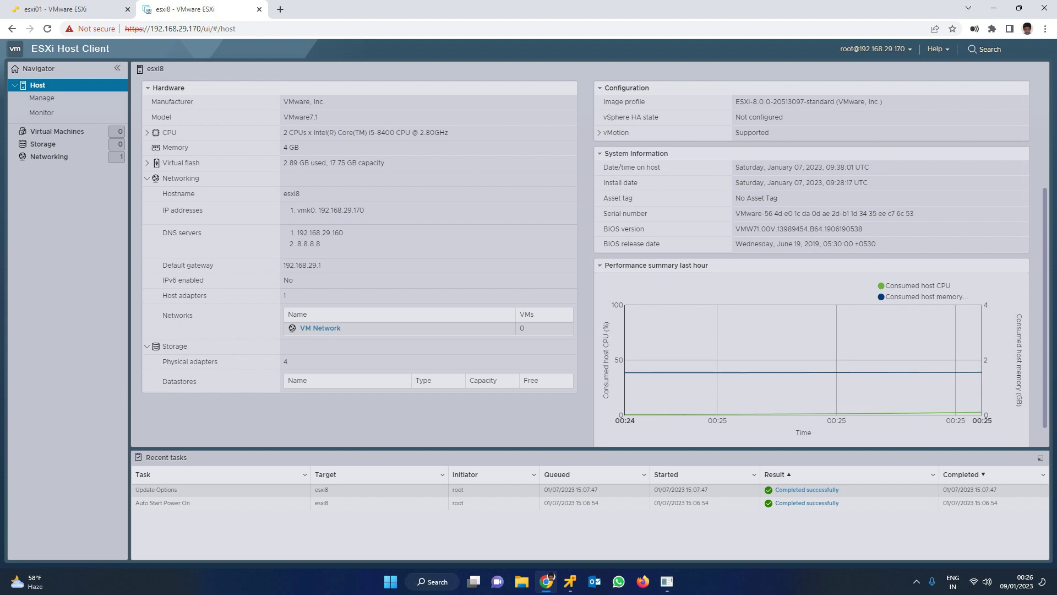
pyautogui.scroll(3, 842, 374)
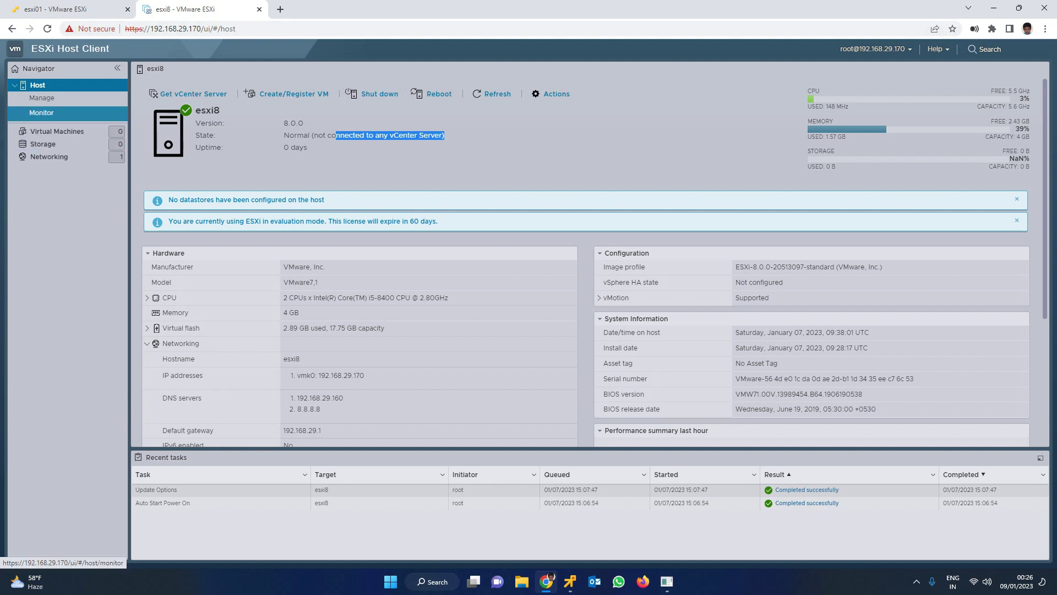
# Revisit datastores, VMs and port groups, return to the summary and view the host Actions menu
pyautogui.click(43, 144)
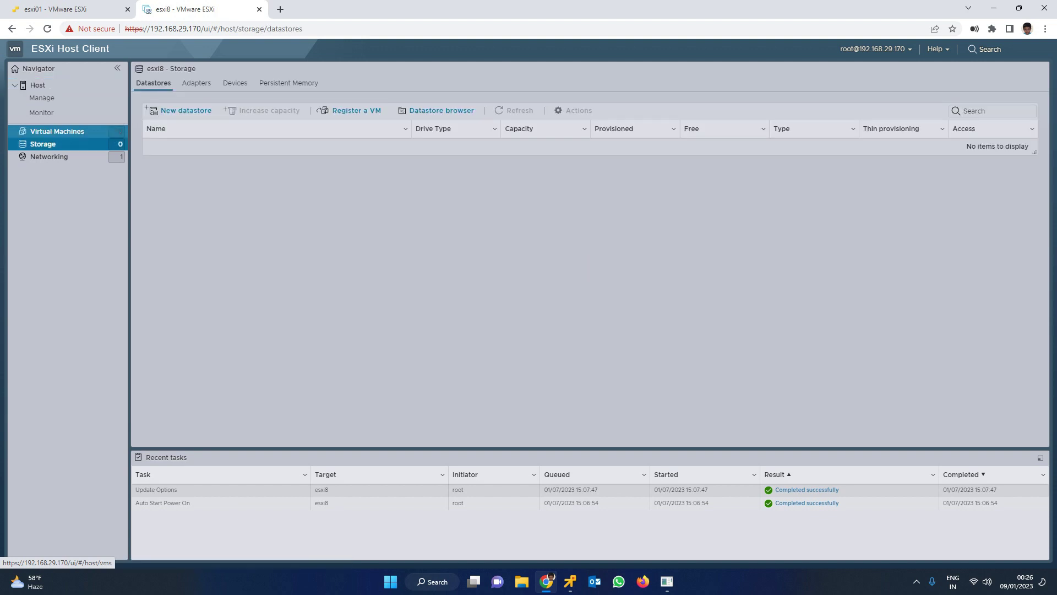
pyautogui.click(57, 131)
pyautogui.click(43, 144)
pyautogui.click(49, 157)
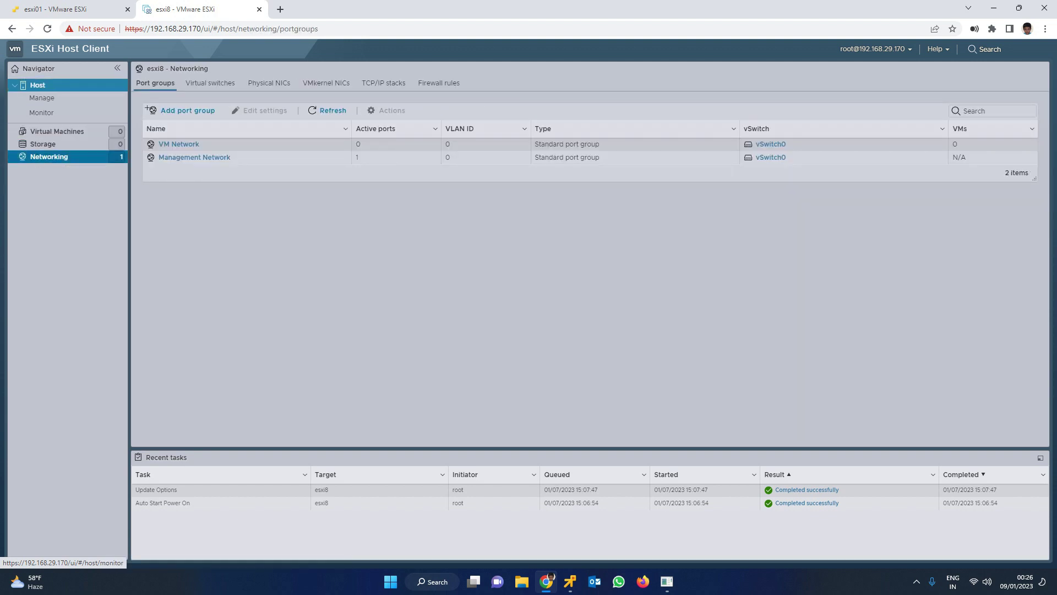
pyautogui.click(38, 85)
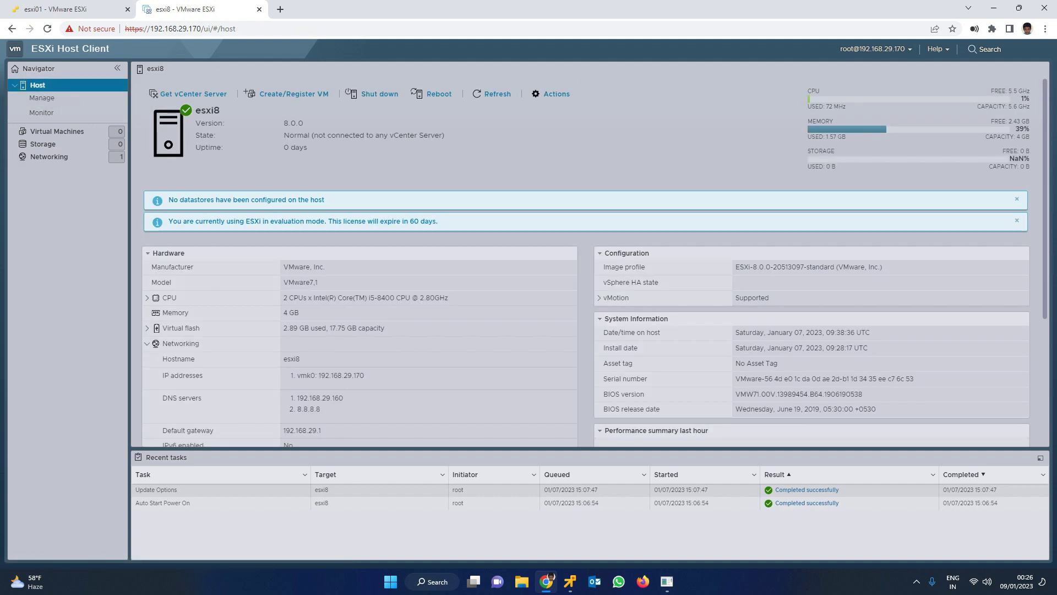
pyautogui.click(552, 94)
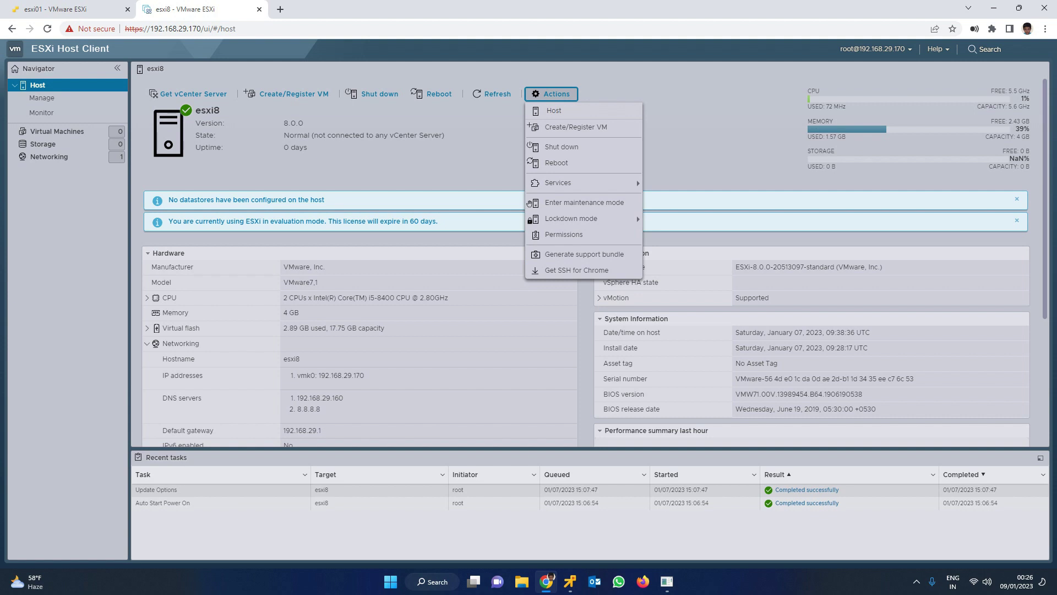
pyautogui.scroll(-3, 530, 204)
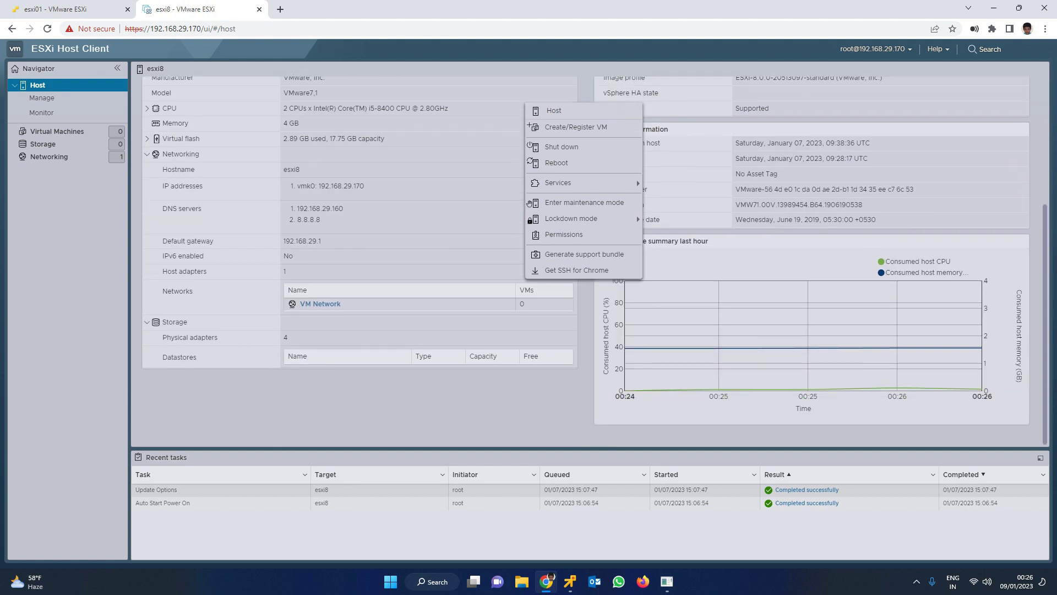
pyautogui.scroll(3, 530, 203)
# Close the Actions menu and bring up the console's Customize System login prompt with F2
pyautogui.click(643, 267)
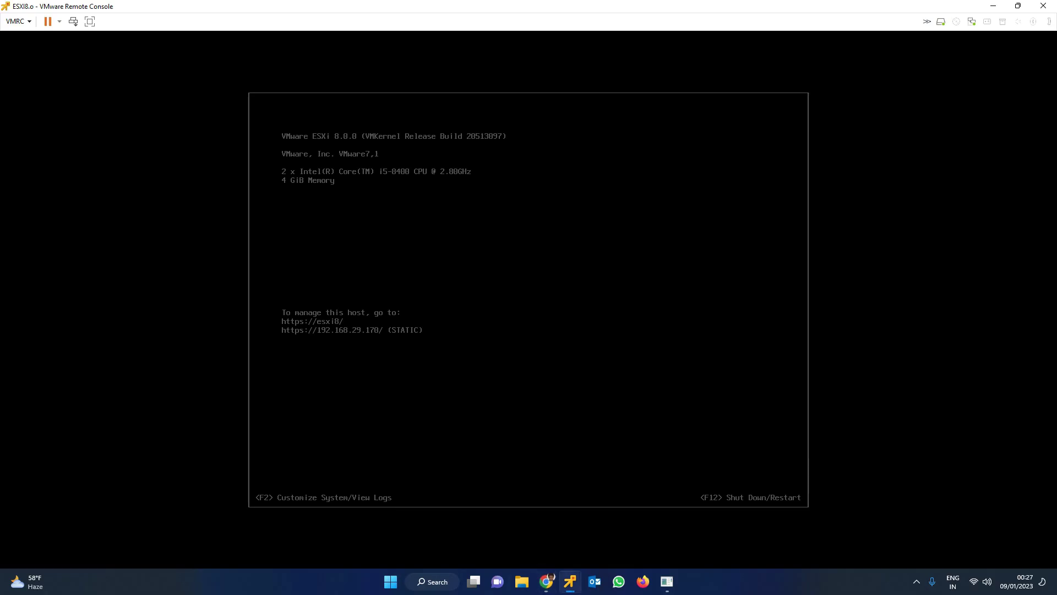
pyautogui.press('F2')
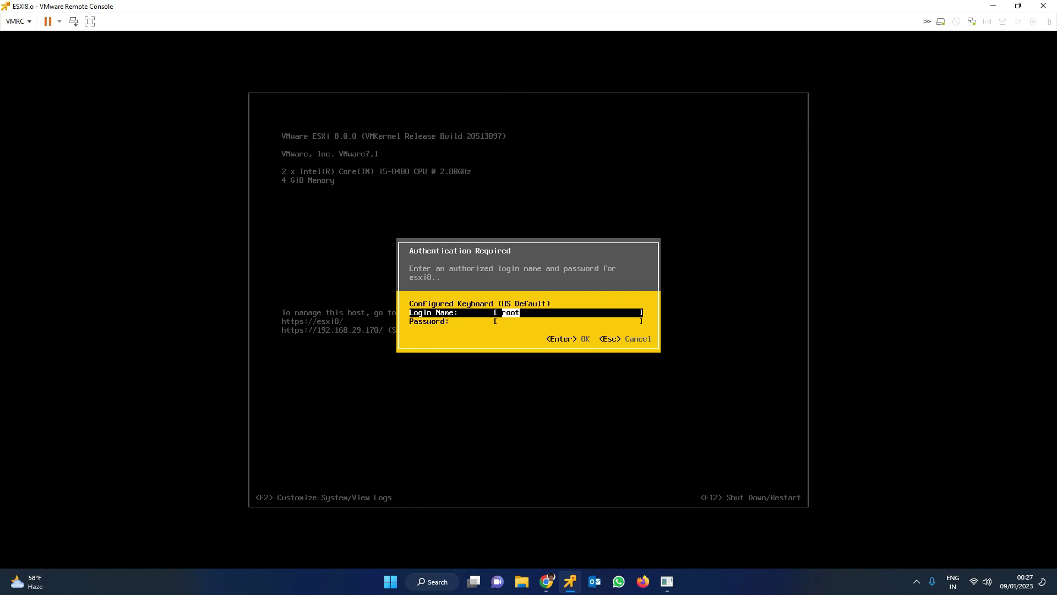